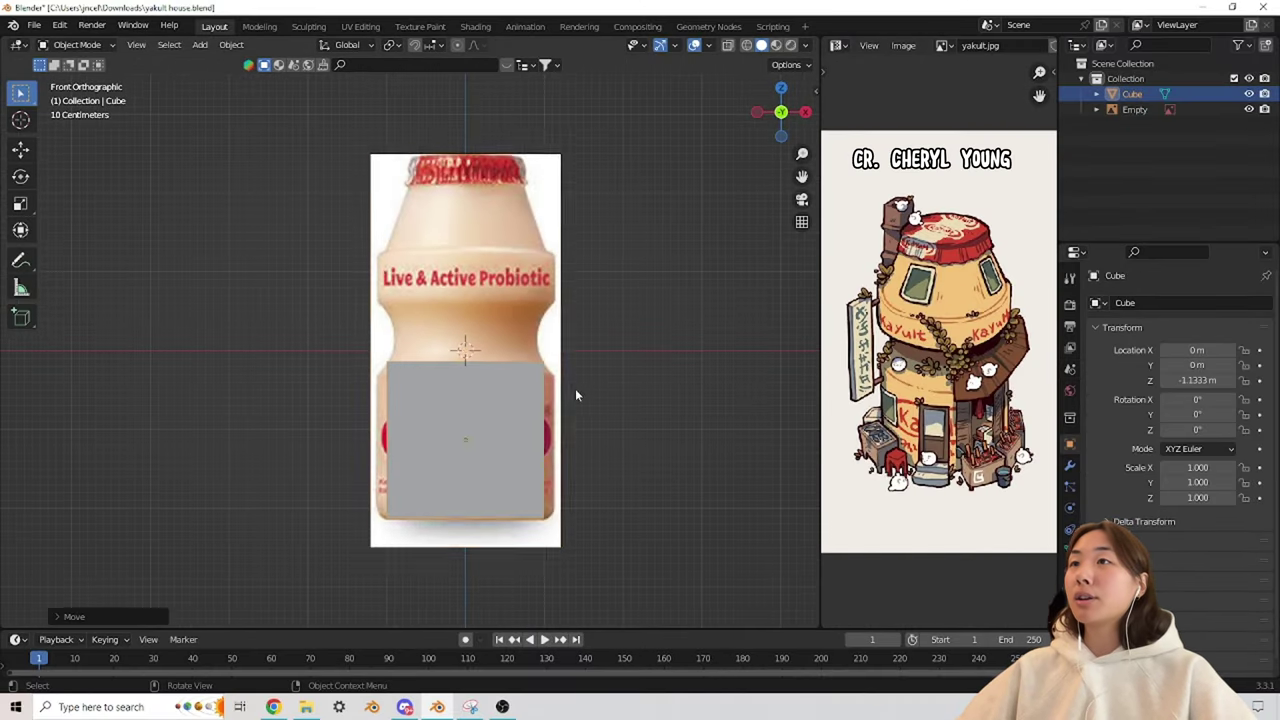
# Step: Scale the top edge loop inward and extrude it to form the bottle's narrowed shoulder
pyautogui.click(1070, 508)
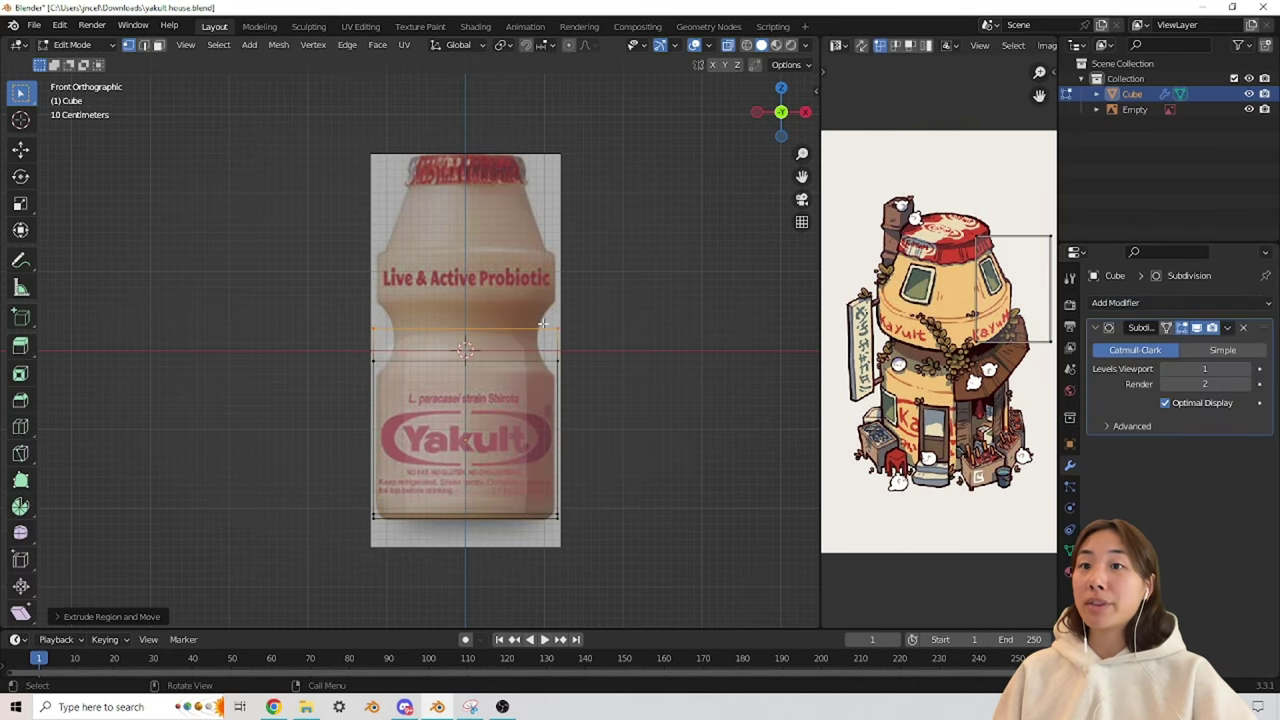
pyautogui.press('s')
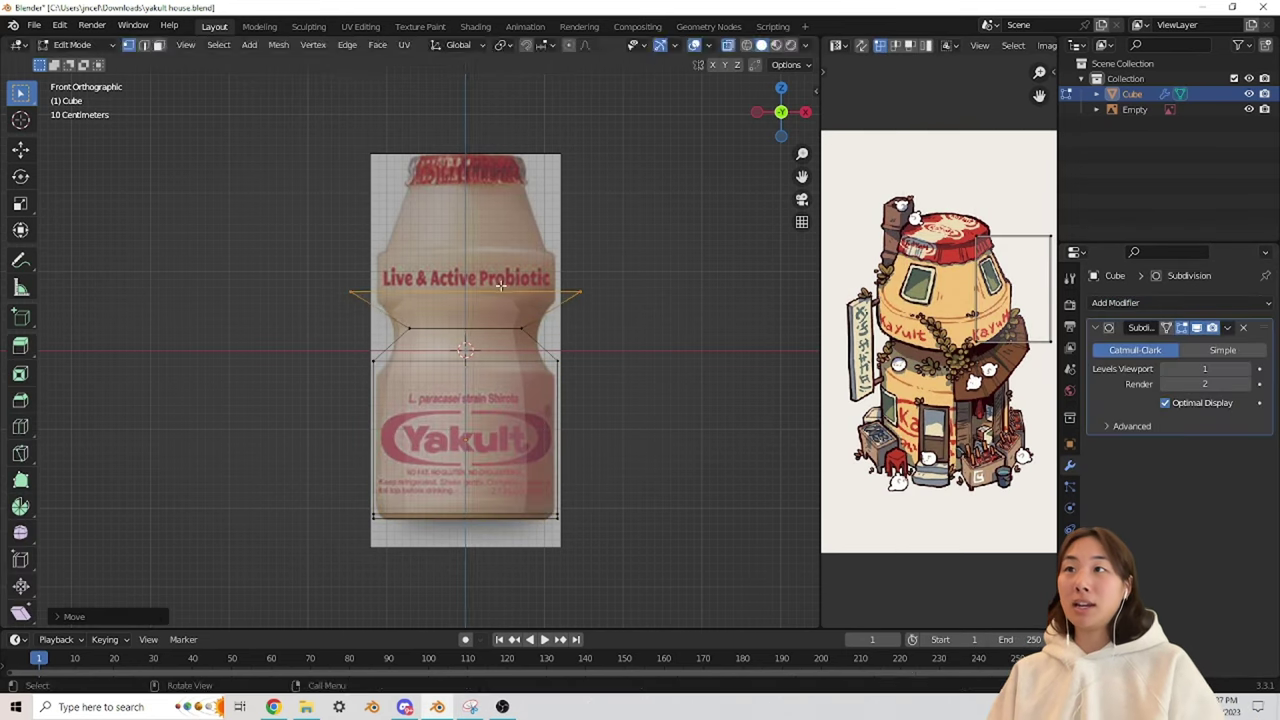
pyautogui.click(489, 291)
pyautogui.press('e')
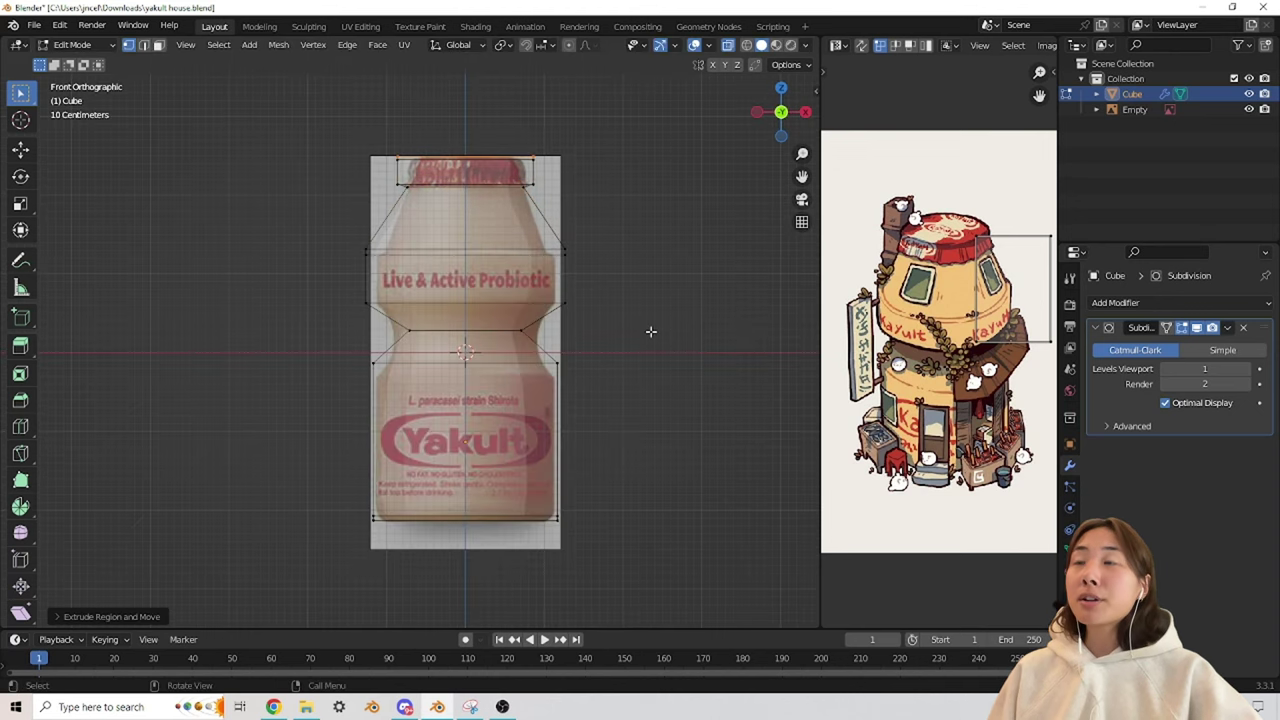
pyautogui.hotkey('alt', 'z')
pyautogui.press('g')
pyautogui.press('g')
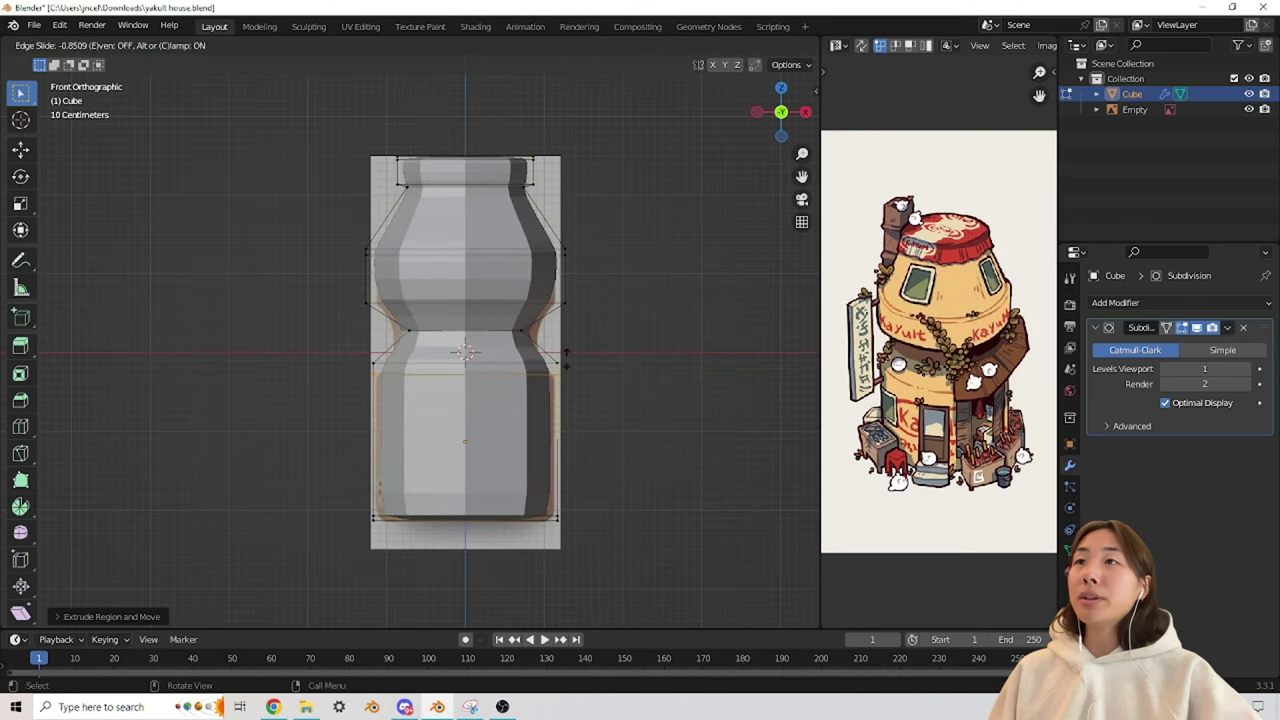
pyautogui.hotkey('alt', 'z')
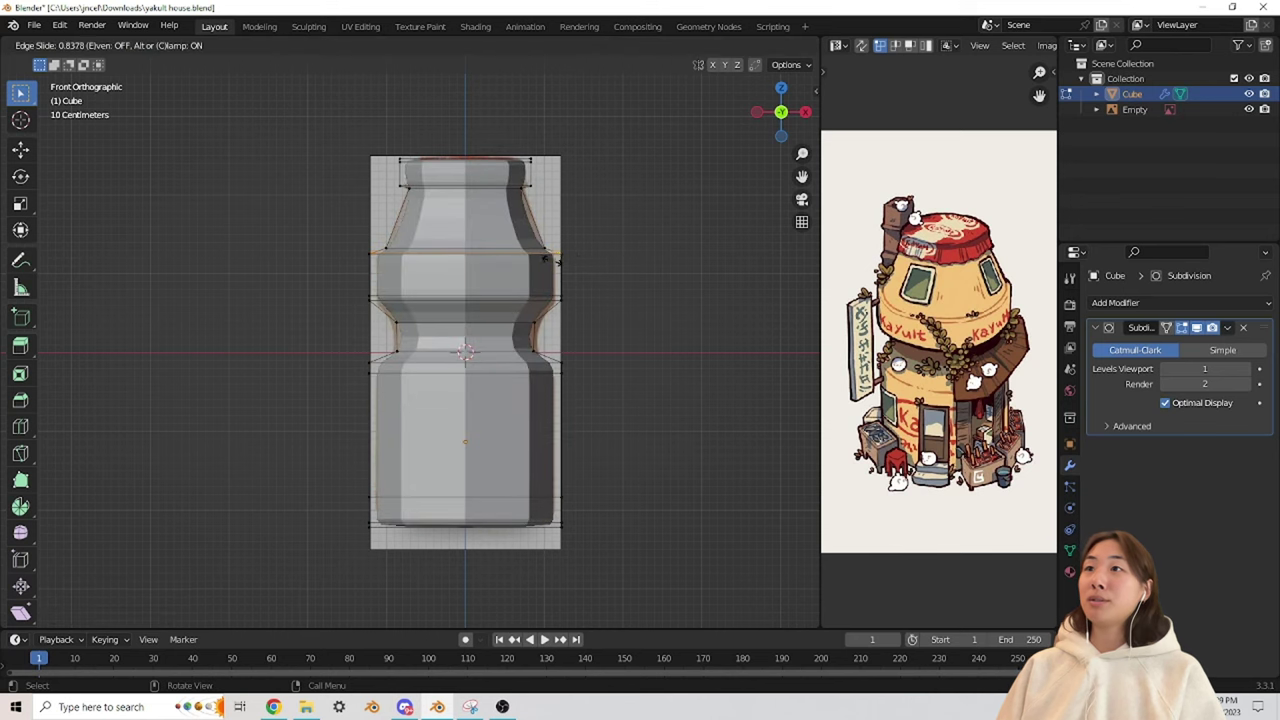
# Step: Smooth the bottle with level-2 subdivision and check it from top and front views
pyautogui.press('Tab')
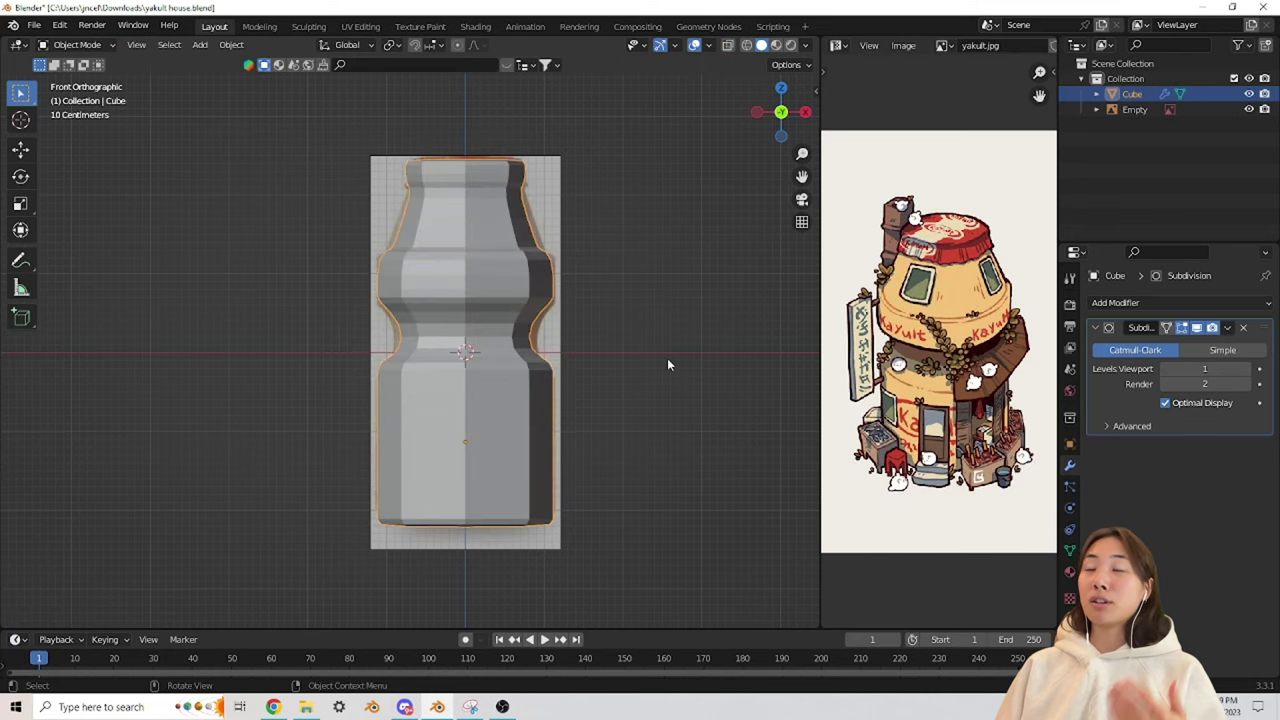
pyautogui.moveTo(667, 358); pyautogui.dragTo(1262, 347, button='middle')
pyautogui.hotkey('ctrl', '2')
pyautogui.press('KP_7')
pyautogui.press('KP_1')
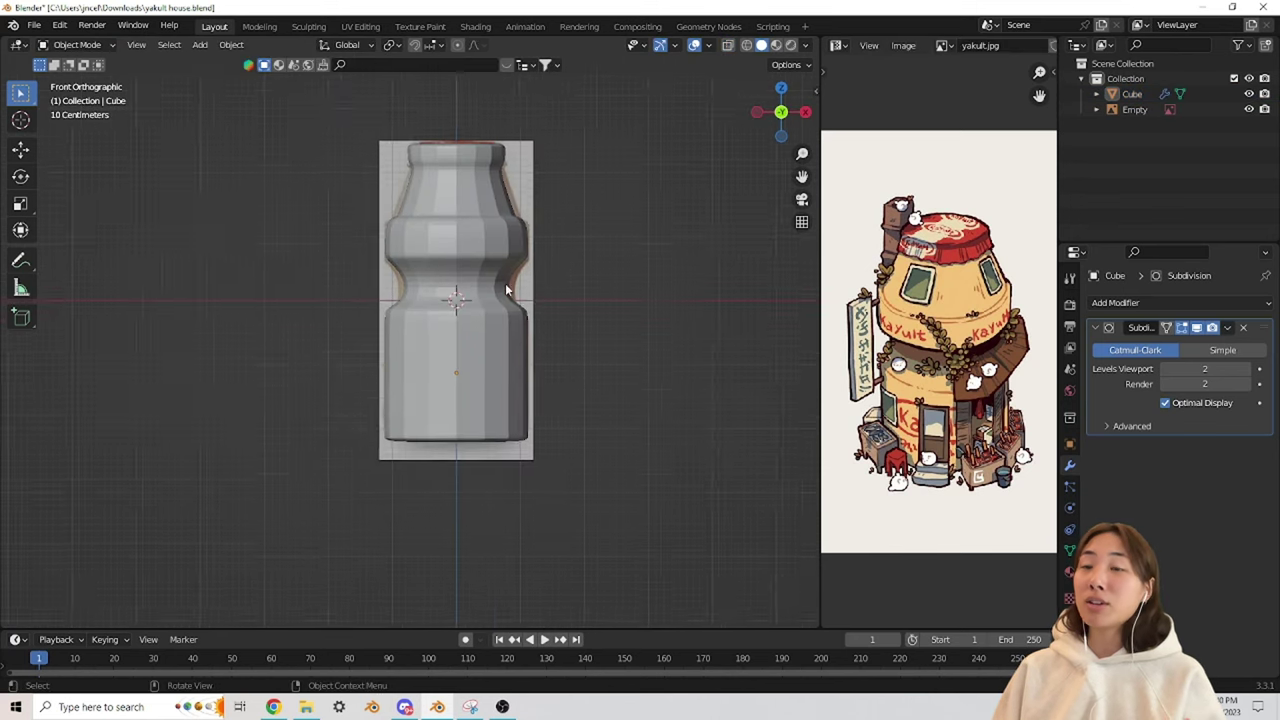
pyautogui.moveTo(698, 321); pyautogui.dragTo(485, 412, button='middle')
pyautogui.click(564, 255)
pyautogui.press('KP_1')
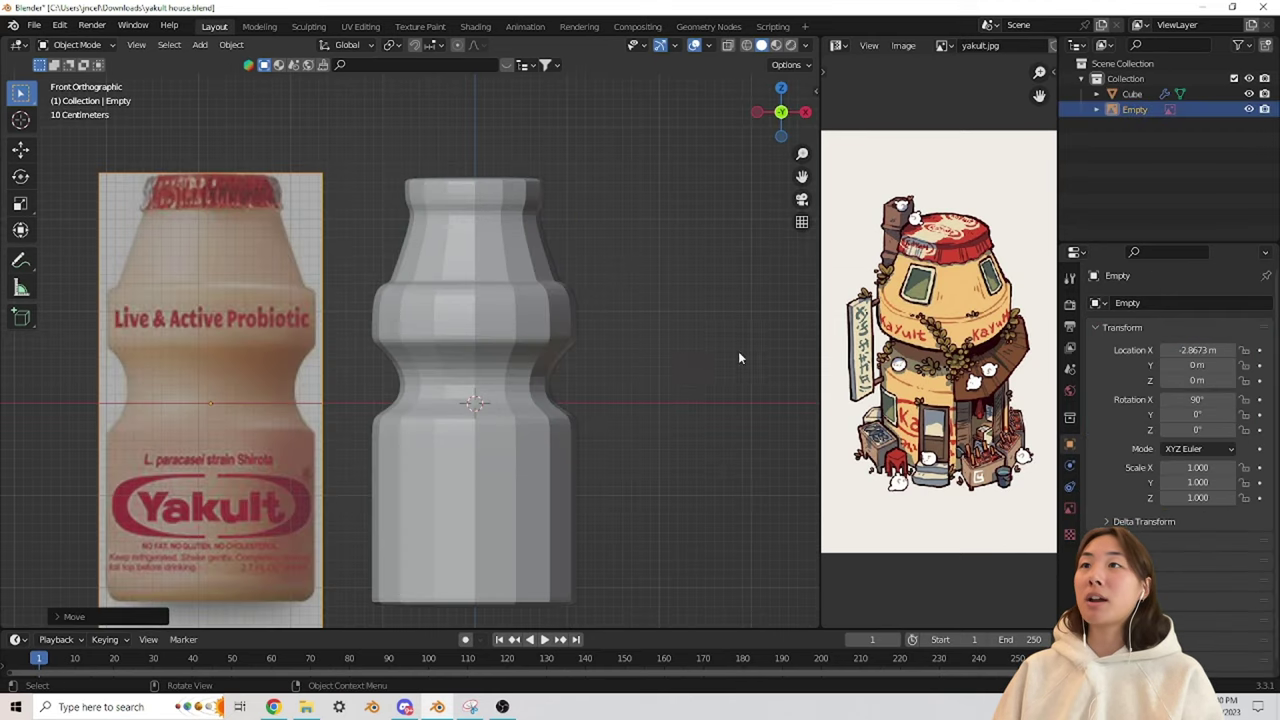
pyautogui.scroll(-1, 686, 372)
# Step: Raise the waist edge loops vertically and increase the bottle's subdivision level to 4
pyautogui.click(554, 407)
pyautogui.press('Tab')
pyautogui.press('g')
pyautogui.press('z')
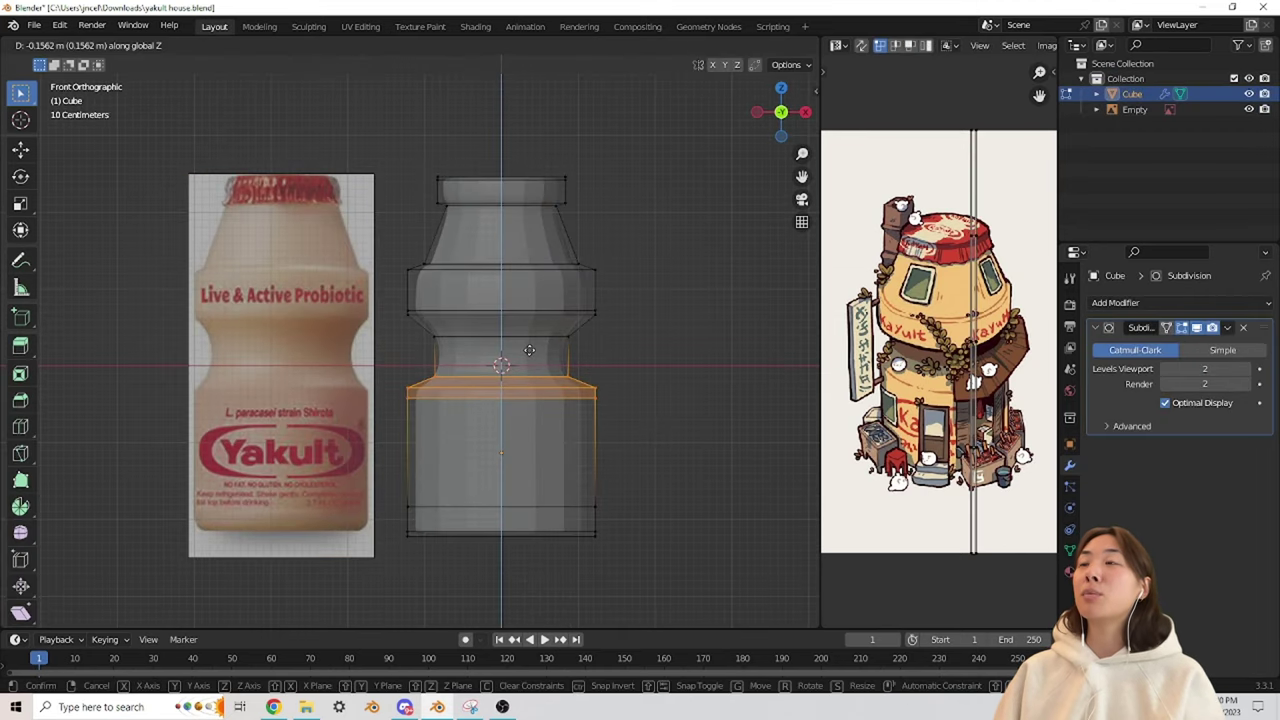
pyautogui.click(529, 350)
pyautogui.click(415, 367)
pyautogui.click(640, 395)
pyautogui.click(672, 380)
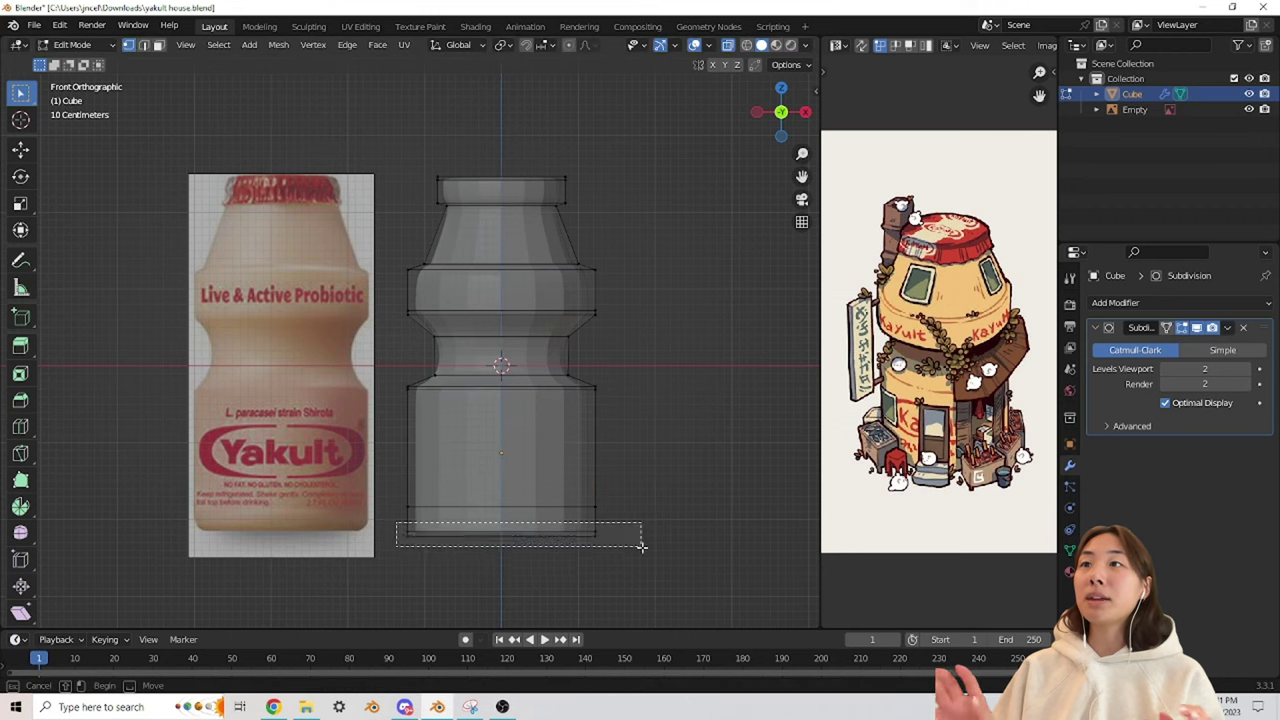
pyautogui.moveTo(643, 547); pyautogui.dragTo(645, 548)
pyautogui.press('Tab')
pyautogui.moveTo(645, 548); pyautogui.dragTo(614, 443, button='middle')
pyautogui.hotkey('ctrl', '4')
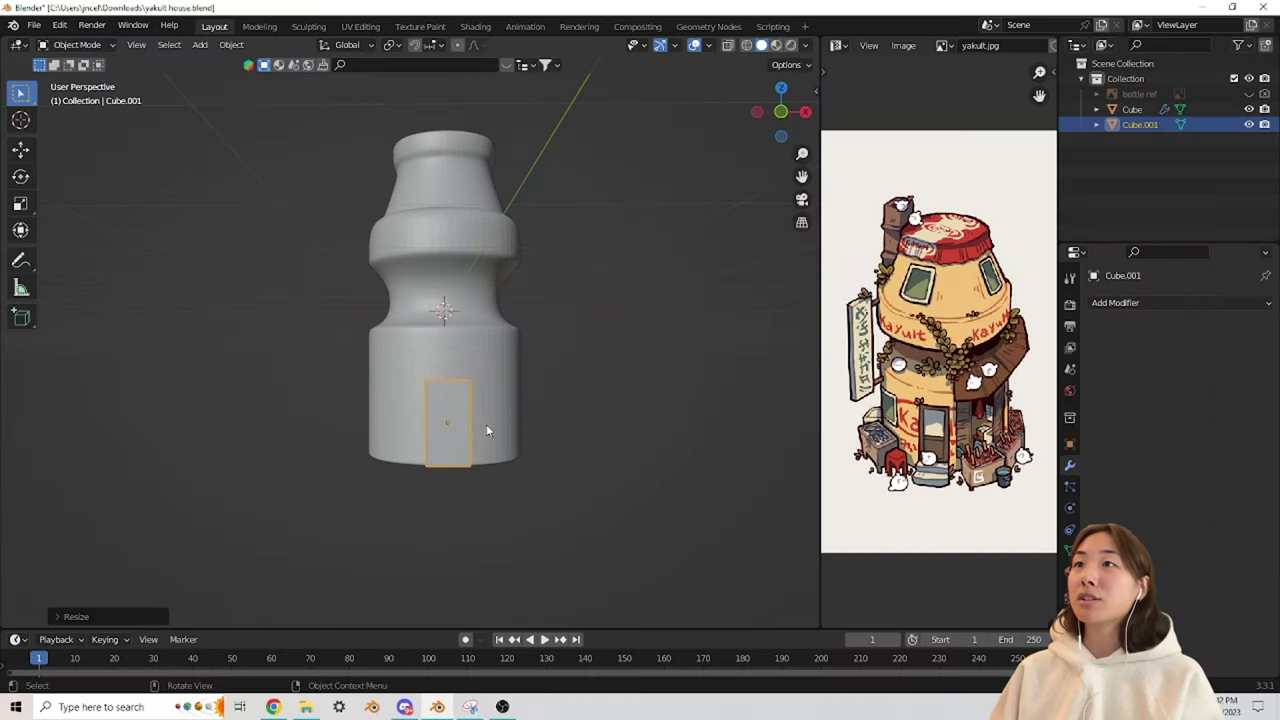
# Step: Duplicate the door block into stacked steps and place an extra box beside them
pyautogui.press('s')
pyautogui.click(486, 424)
pyautogui.hotkey('shift', 'd')
pyautogui.press('y')
pyautogui.click(454, 491)
pyautogui.hotkey('shift', 'd')
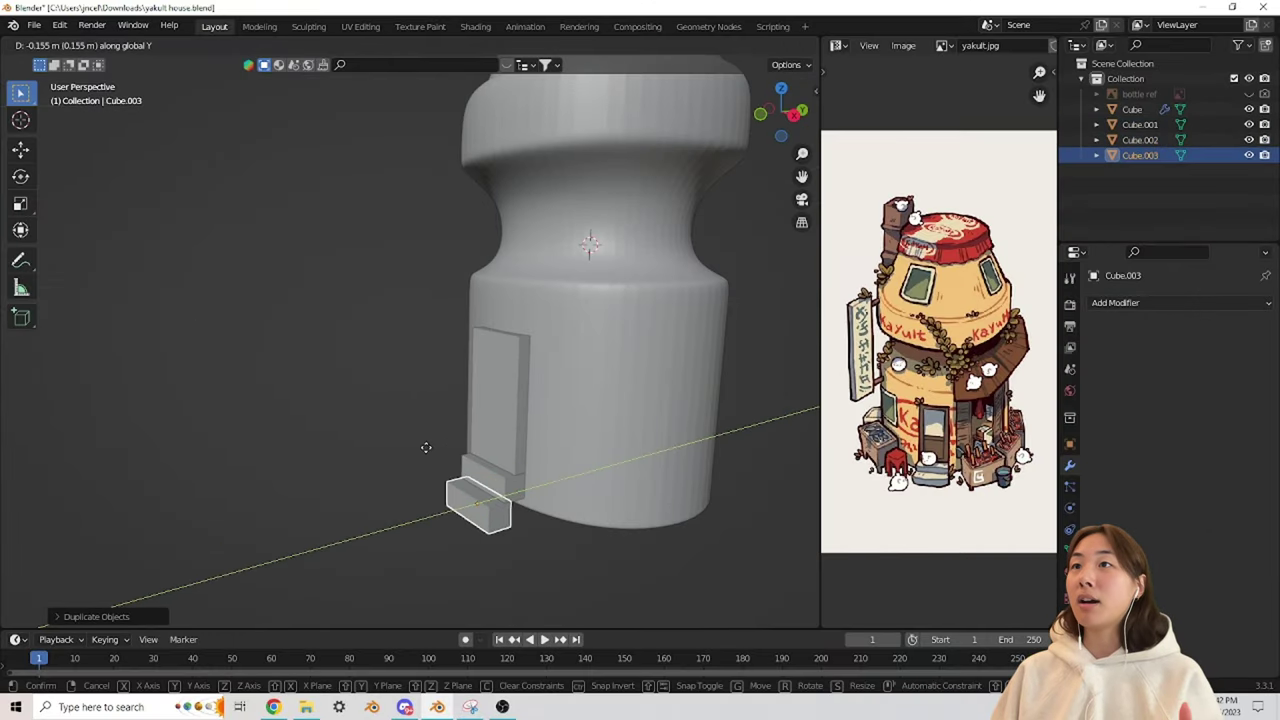
pyautogui.click(500, 515)
pyautogui.moveTo(500, 515); pyautogui.dragTo(508, 434, button='middle')
pyautogui.hotkey('shift', 'd')
pyautogui.click(393, 485)
pyautogui.scroll(2, 393, 485)
pyautogui.click(338, 367)
# Step: Add a ground plane positioned at the bottle's base
pyautogui.press('KP_1')
pyautogui.hotkey('shift', 'a')
pyautogui.click(491, 514)
pyautogui.press('g')
pyautogui.click(393, 518)
# Step: Reshape the box block in isolated view by evenly resizing its inner edge loop
pyautogui.click(371, 394)
pyautogui.moveTo(393, 518); pyautogui.dragTo(459, 390, button='middle')
pyautogui.press('KP_Divide')
pyautogui.press('Tab')
pyautogui.press('x')
pyautogui.click(543, 155)
pyautogui.moveTo(543, 155); pyautogui.dragTo(533, 393, button='middle')
pyautogui.press('Tab')
pyautogui.moveTo(383, 345); pyautogui.dragTo(608, 351, button='middle')
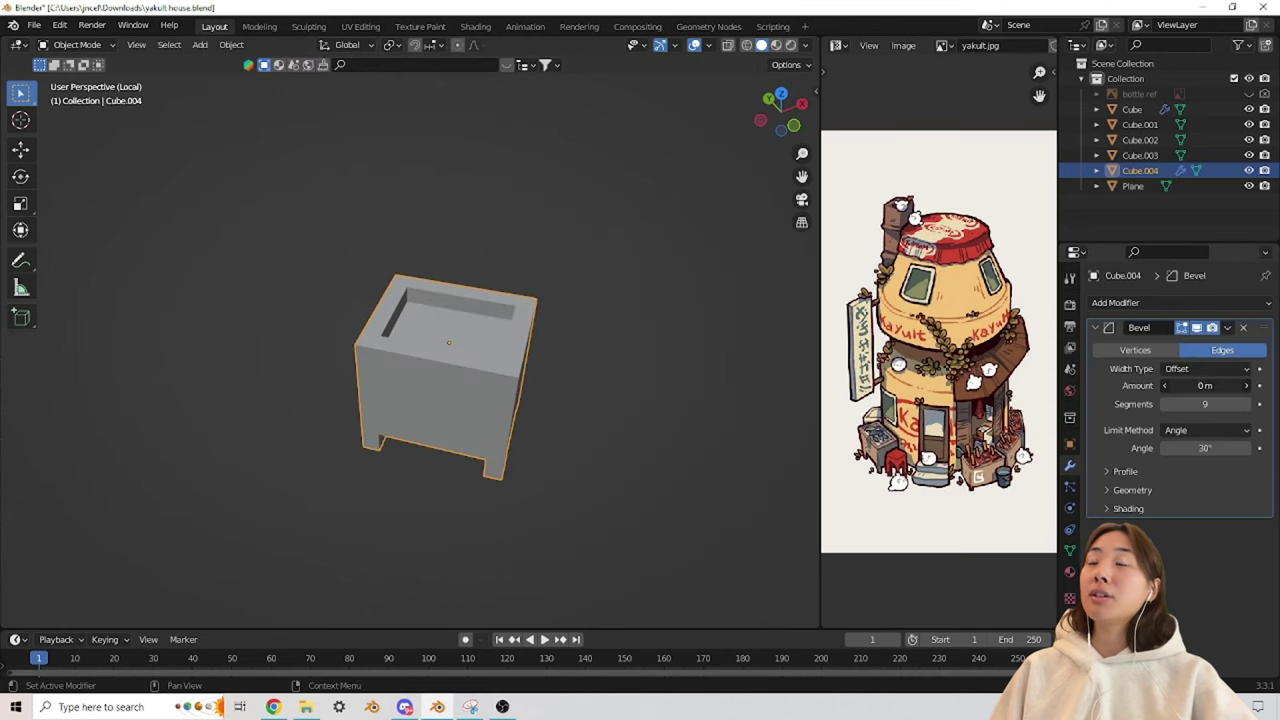
pyautogui.press('KP_Divide')
pyautogui.scroll(-3, 461, 380)
# Step: Add a new cube for the stool, lift it vertically and isolate it for editing
pyautogui.hotkey('shift', 'a')
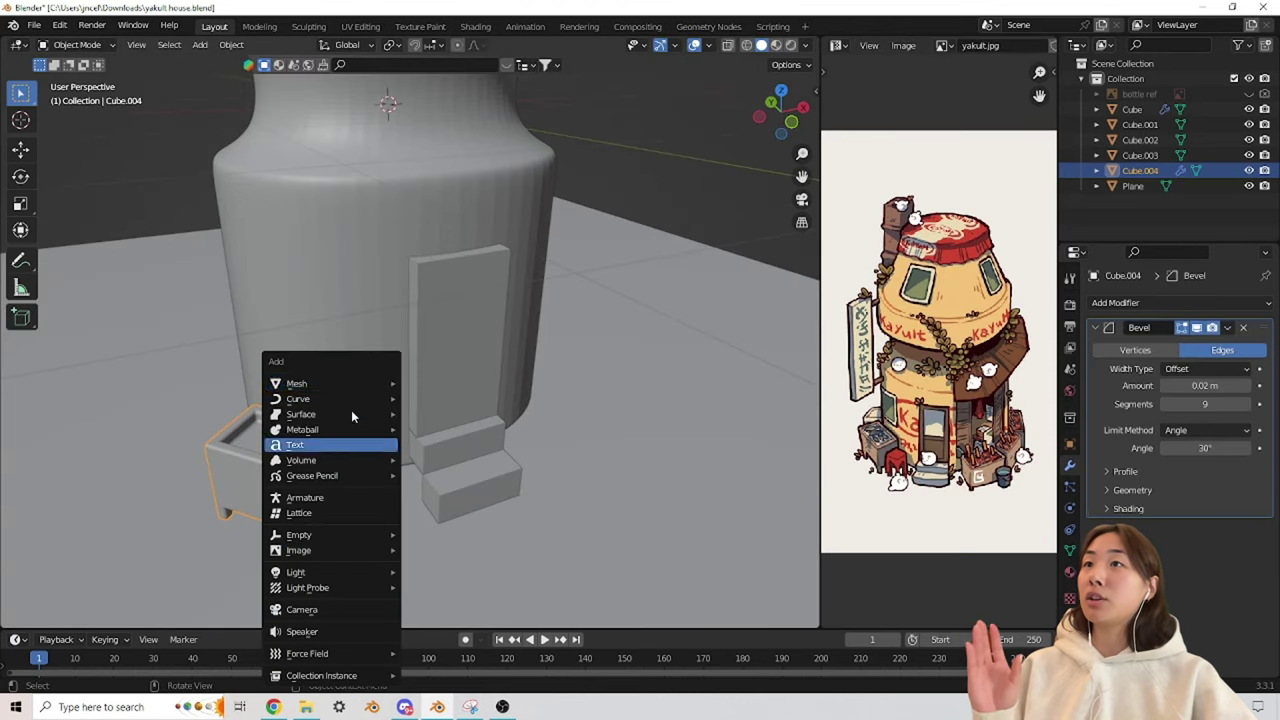
pyautogui.click(420, 395)
pyautogui.press('g')
pyautogui.press('z')
pyautogui.click(427, 420)
pyautogui.scroll(3, 427, 420)
pyautogui.press('KP_Divide')
pyautogui.press('Tab')
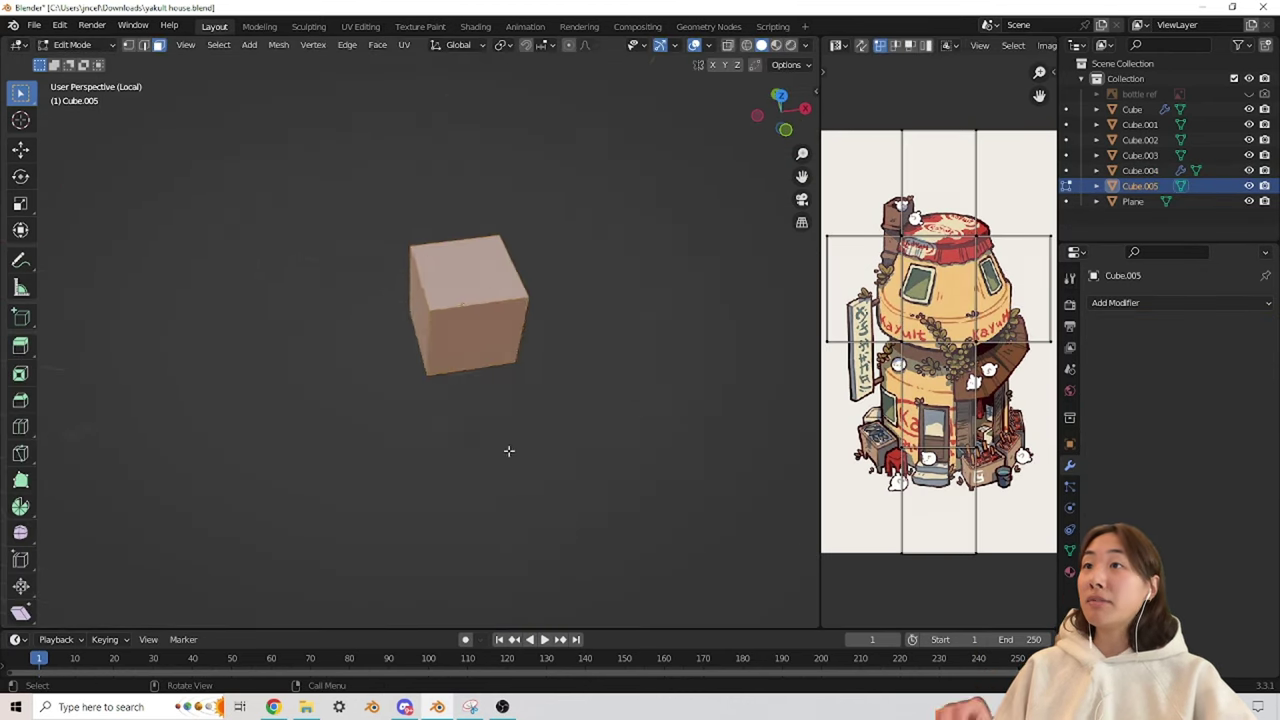
pyautogui.scroll(3, 406, 451)
# Step: Loop-cut the cube, extrude its bottom faces into legs, and add Subdivision Surface smoothing
pyautogui.hotkey('ctrl', 'r')
pyautogui.click(510, 307)
pyautogui.click(478, 320)
pyautogui.moveTo(478, 320); pyautogui.dragTo(560, 330, button='middle')
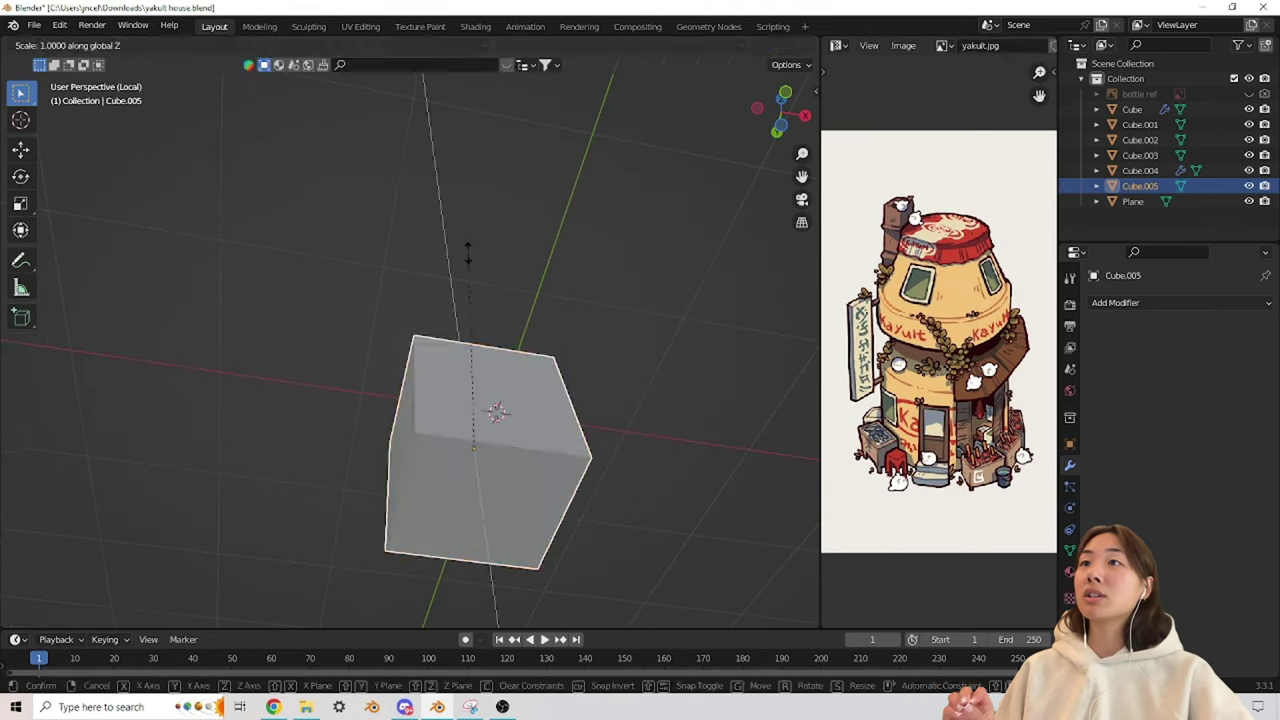
pyautogui.click(423, 423)
pyautogui.keyDown('shift'); pyautogui.click(557, 429); pyautogui.keyUp('shift')
pyautogui.press('e')
pyautogui.press('KP_1')
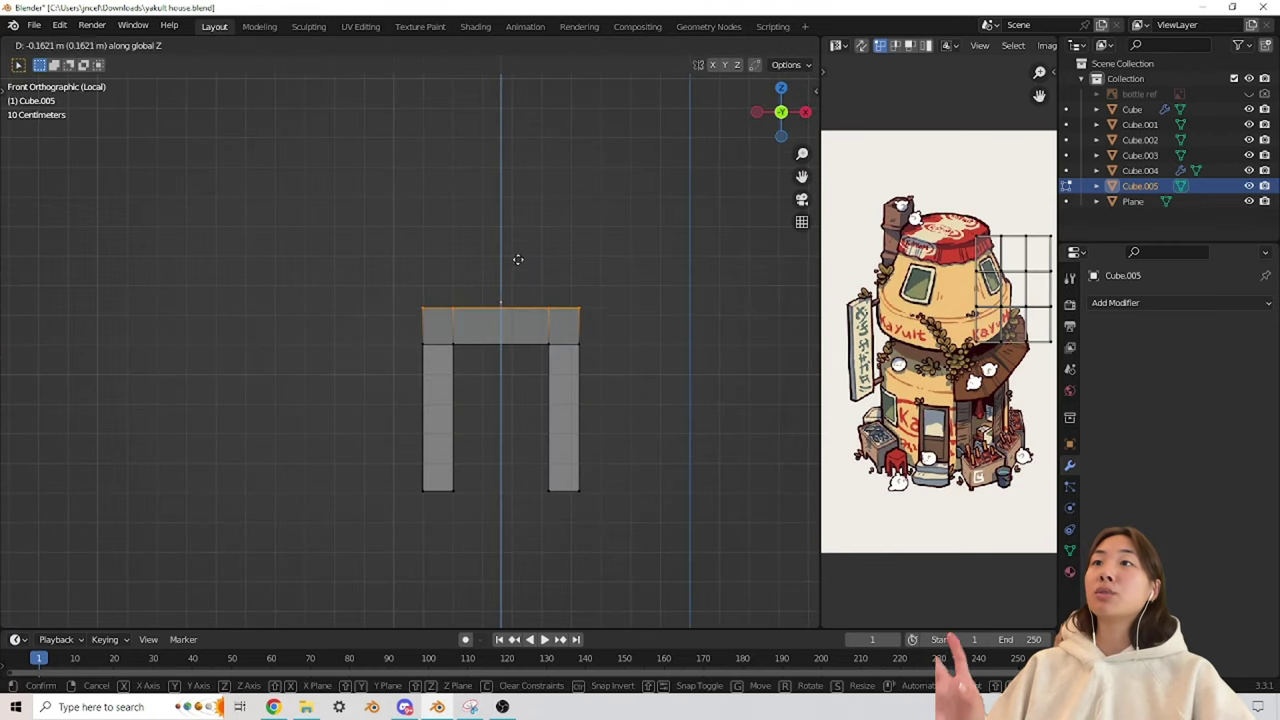
pyautogui.click(1180, 302)
pyautogui.click(914, 551)
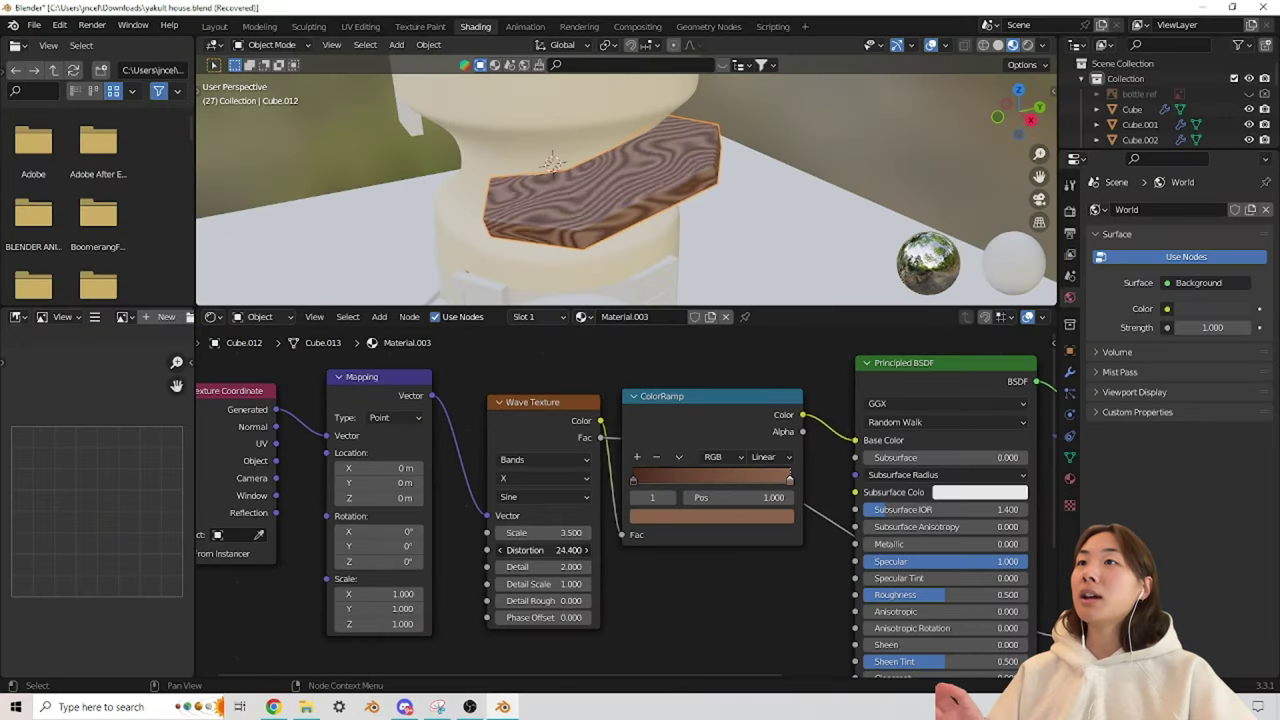
# Step: Darken the wood colour and link the wood material to the other boxes
pyautogui.click(780, 478)
pyautogui.moveTo(758, 330); pyautogui.dragTo(758, 377)
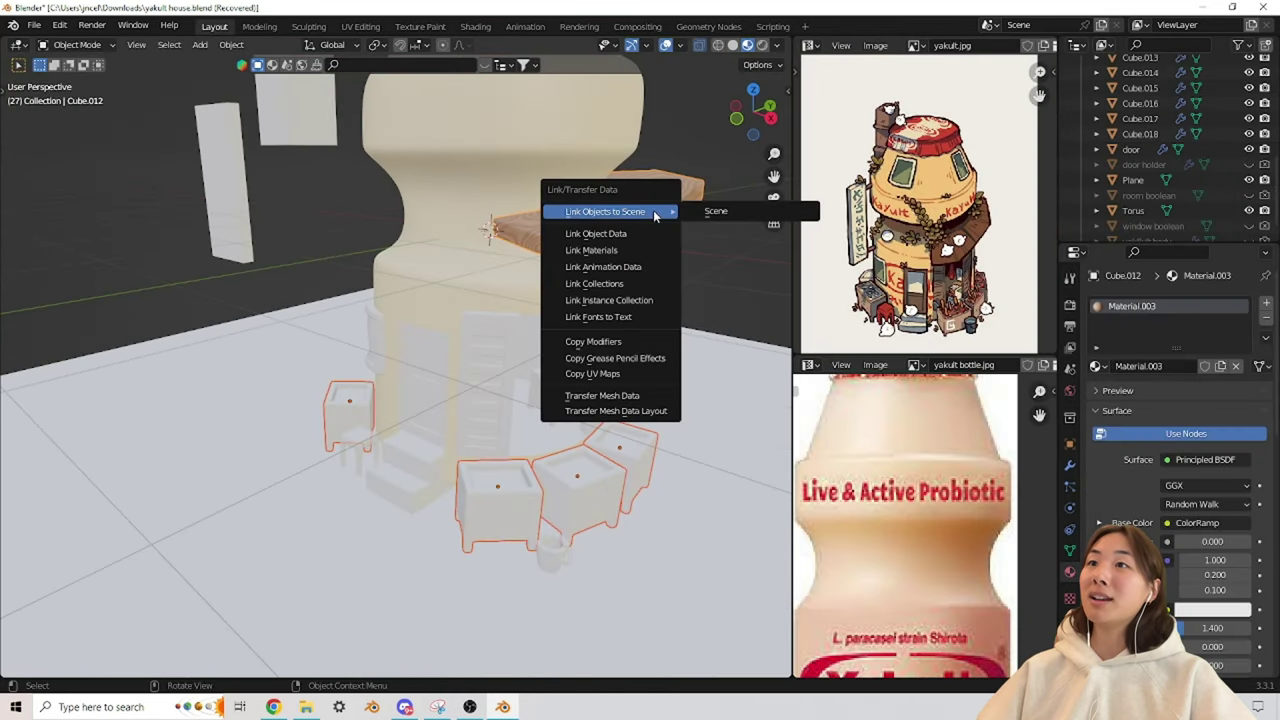
pyautogui.click(643, 251)
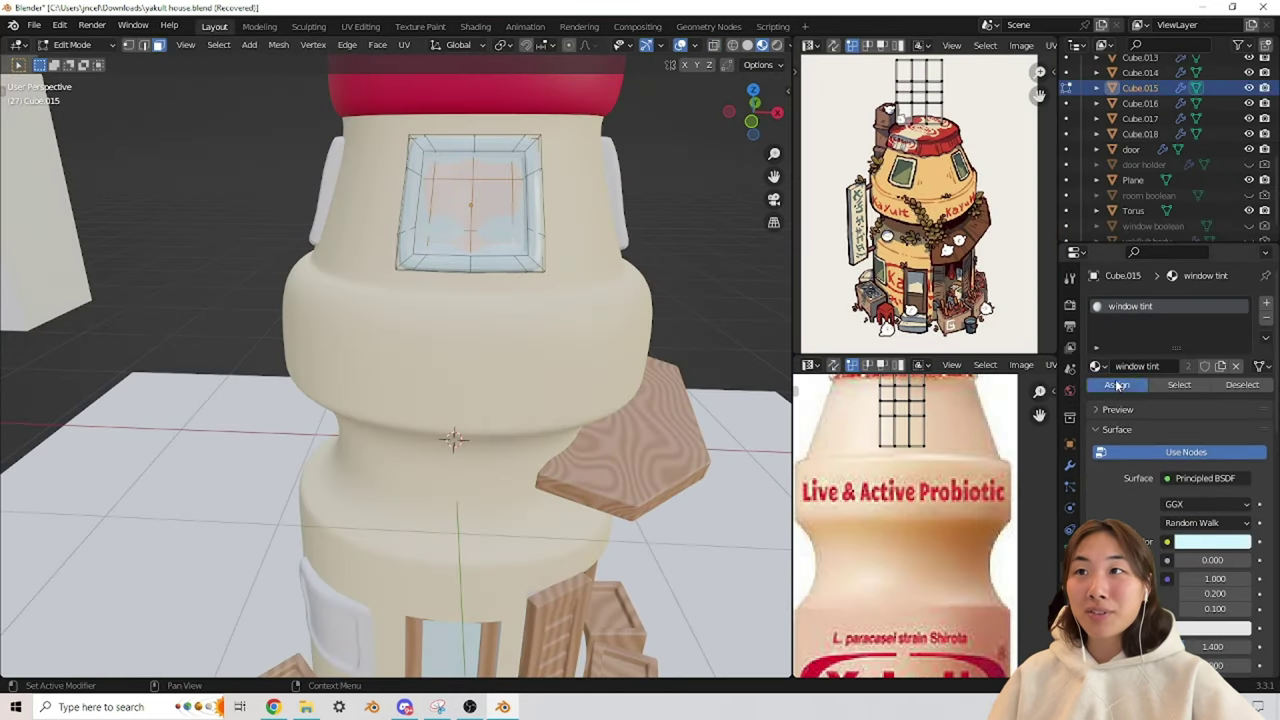
# Step: Tint the window faces by assigning them to the second material slot
pyautogui.click(1240, 367)
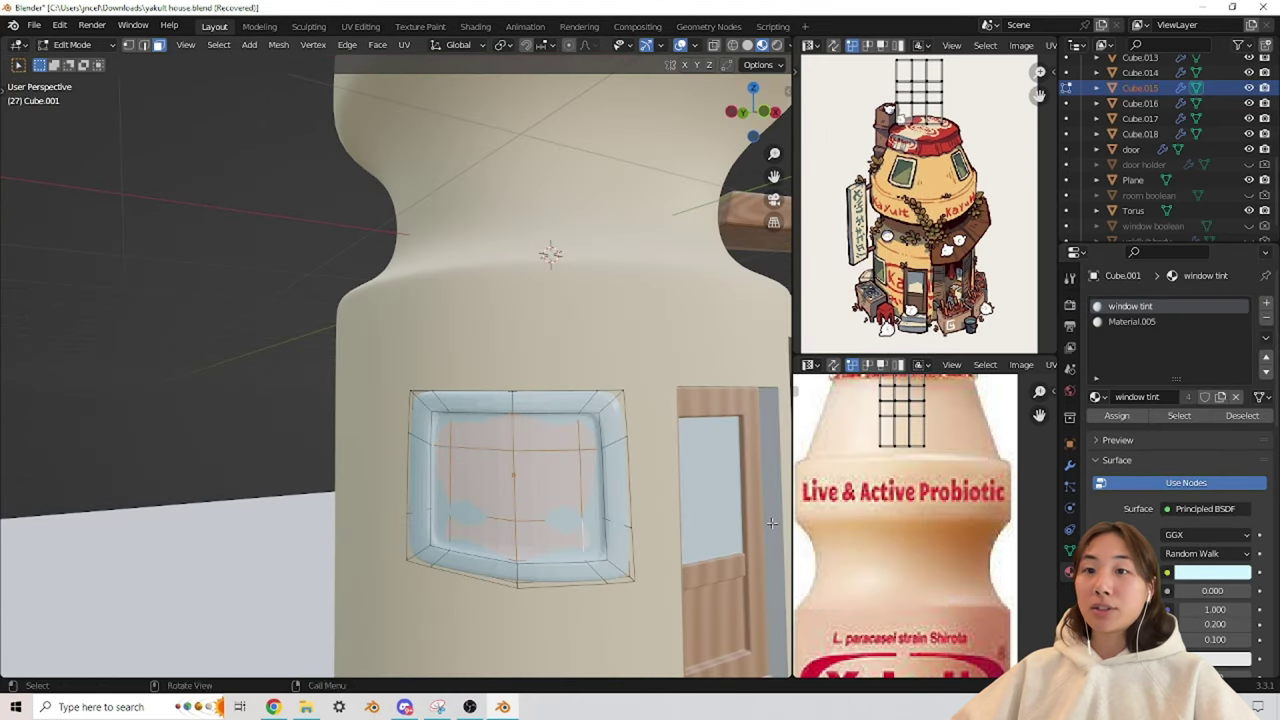
pyautogui.press('a')
pyautogui.click(1131, 321)
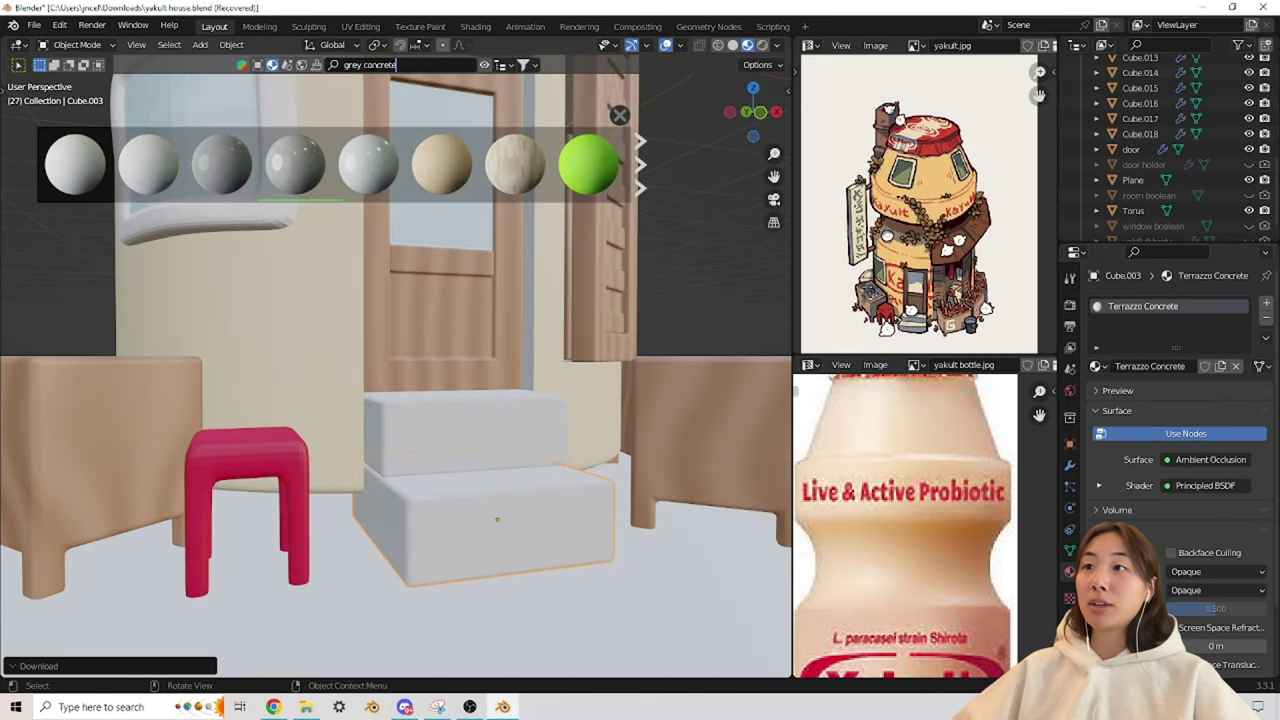
# Step: Find a grey Concrete Pavement material in the library and view its texture nodes
pyautogui.press('Return')
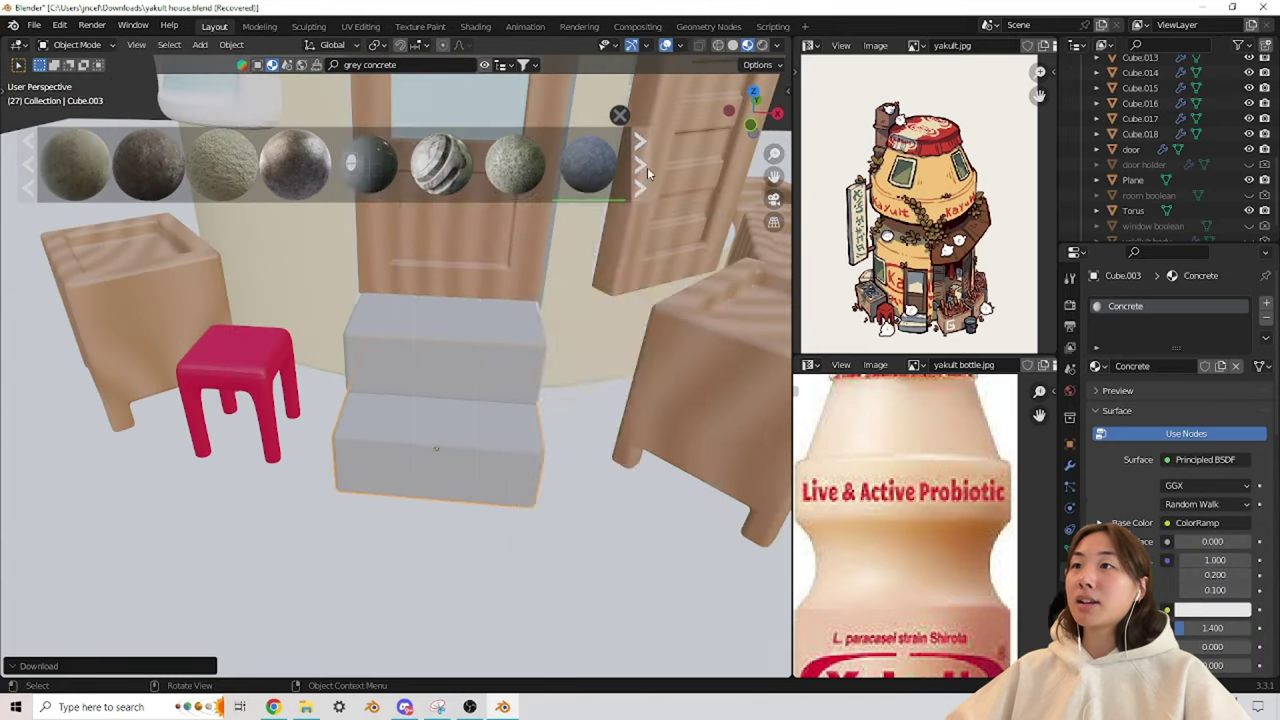
pyautogui.click(641, 166)
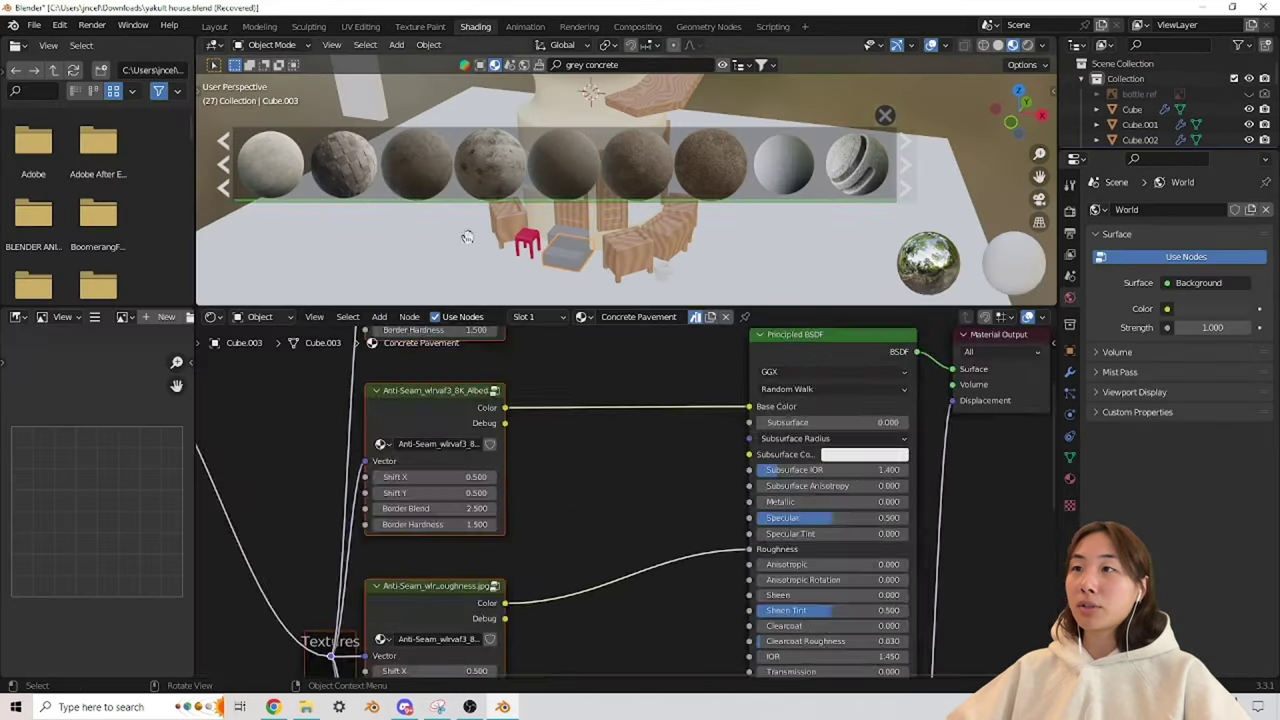
pyautogui.scroll(-3, 365, 441)
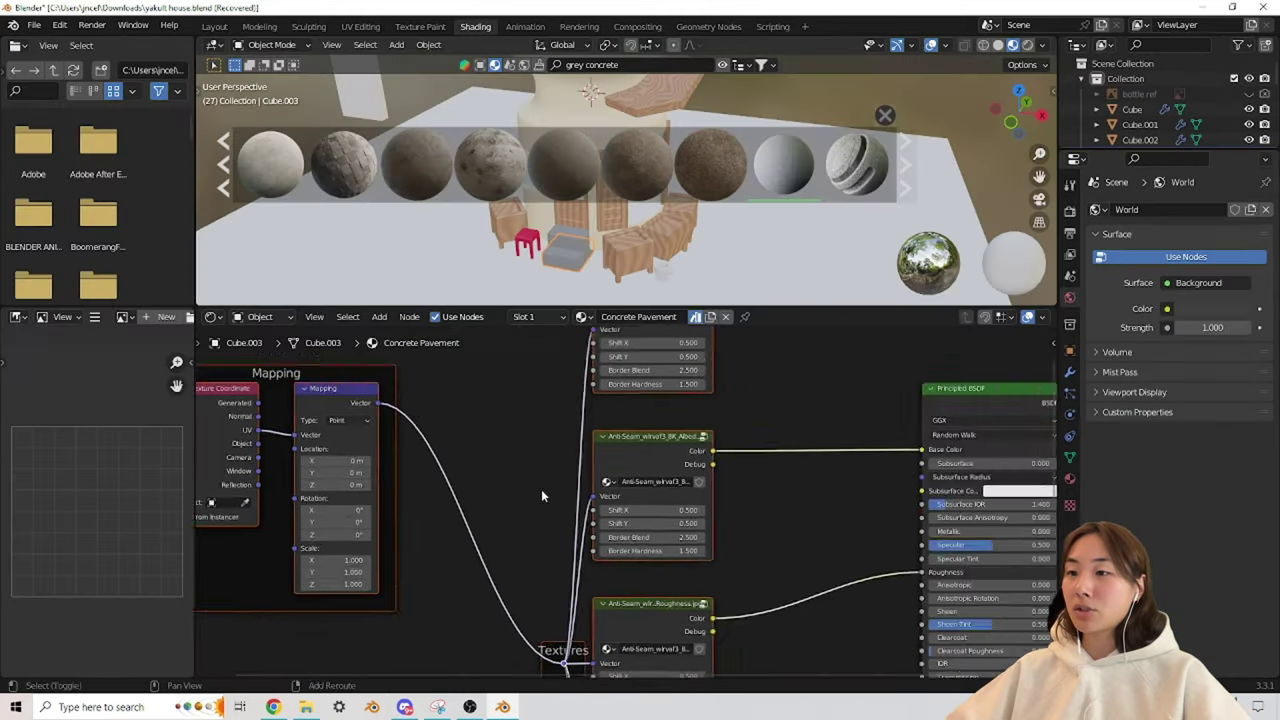
pyautogui.moveTo(365, 441); pyautogui.dragTo(594, 537, button='middle')
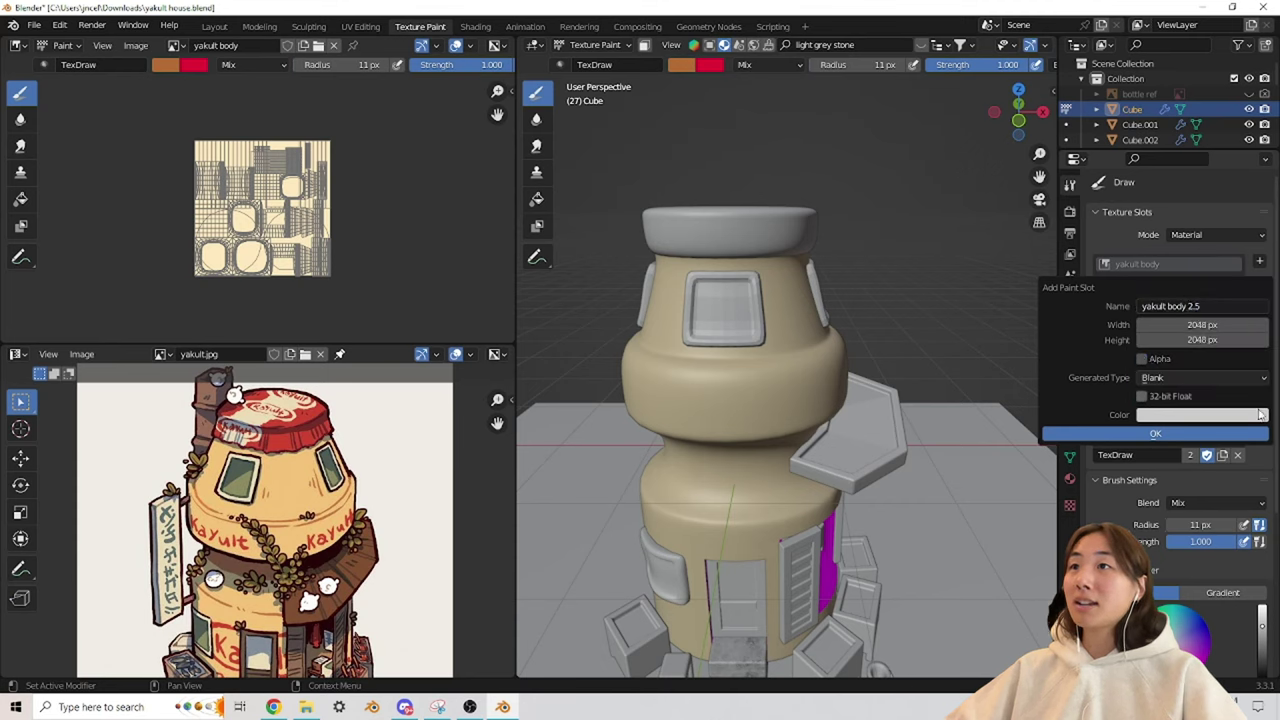
# Step: Create the new paint texture slot and zoom out to see the whole bottle body
pyautogui.click(1261, 414)
pyautogui.click(1155, 433)
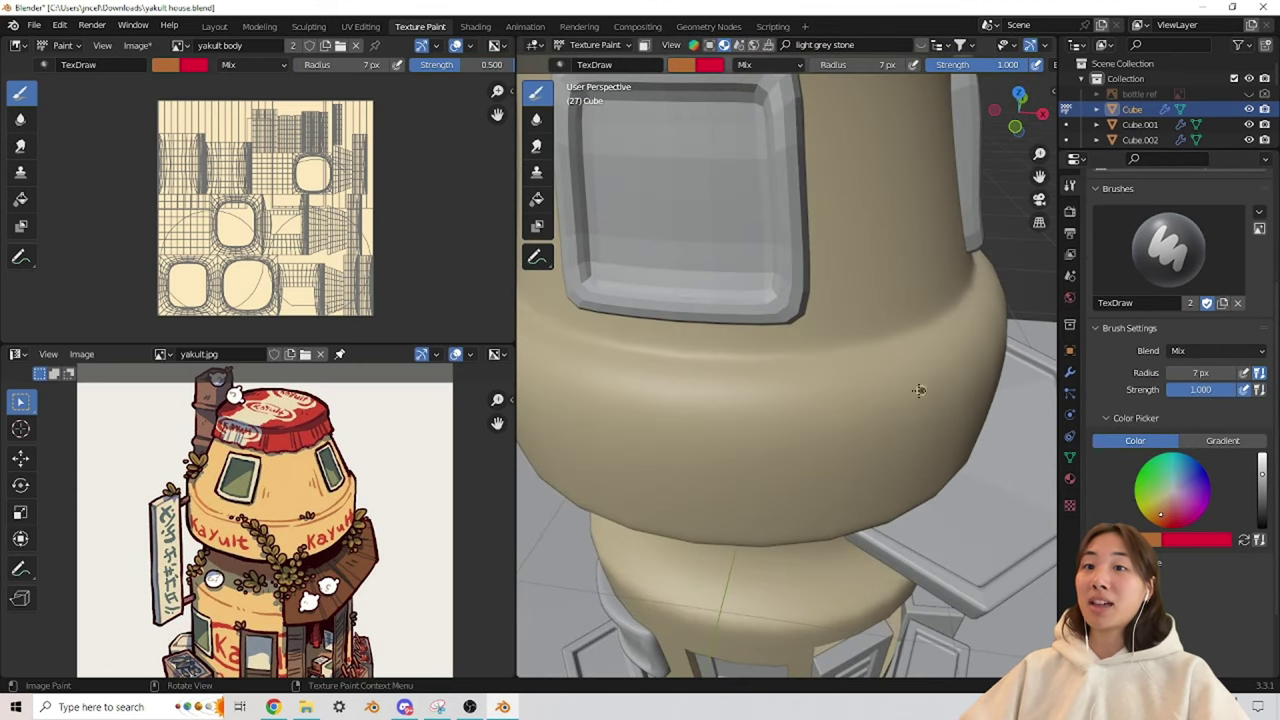
pyautogui.scroll(-2, 1124, 521)
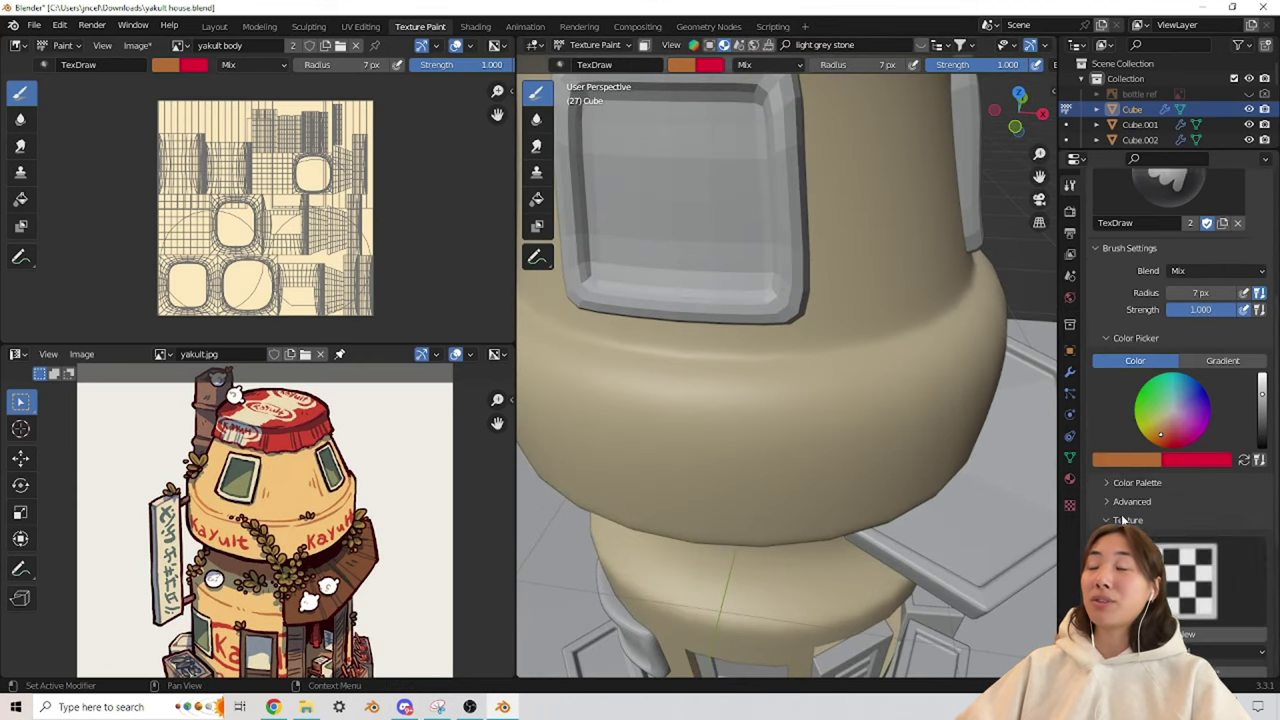
pyautogui.scroll(2, 809, 397)
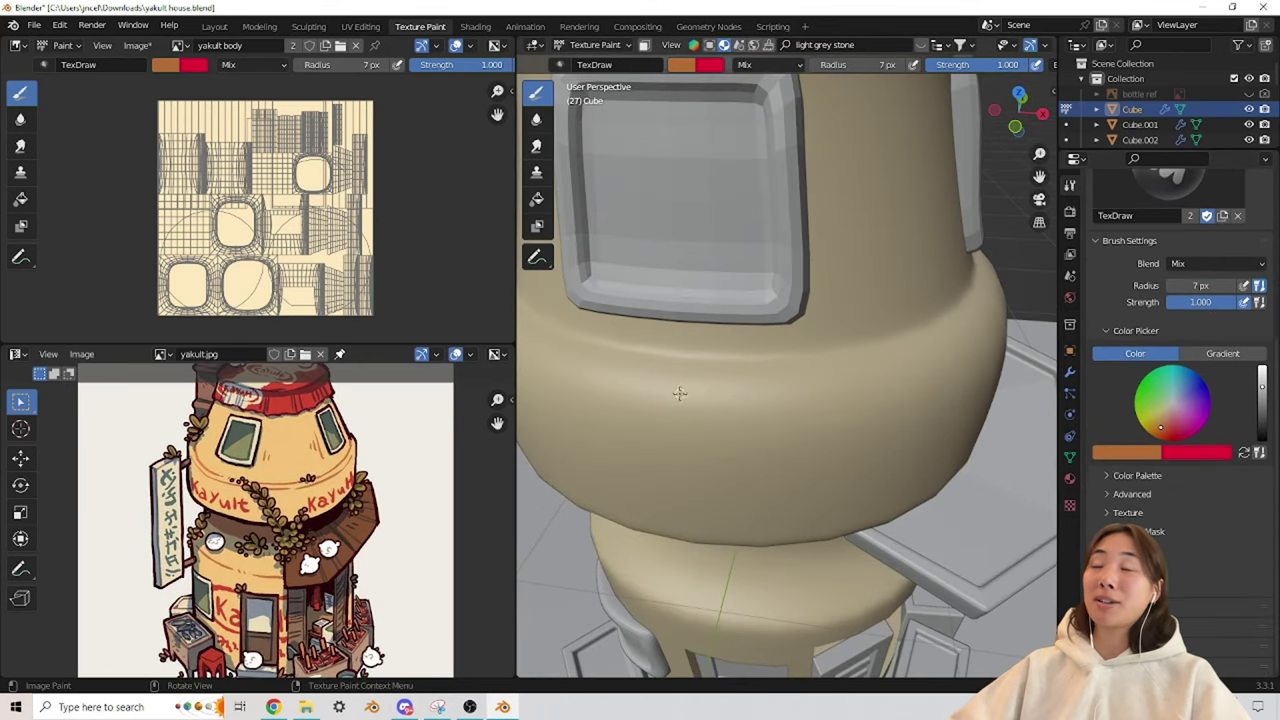
pyautogui.scroll(2, 700, 390)
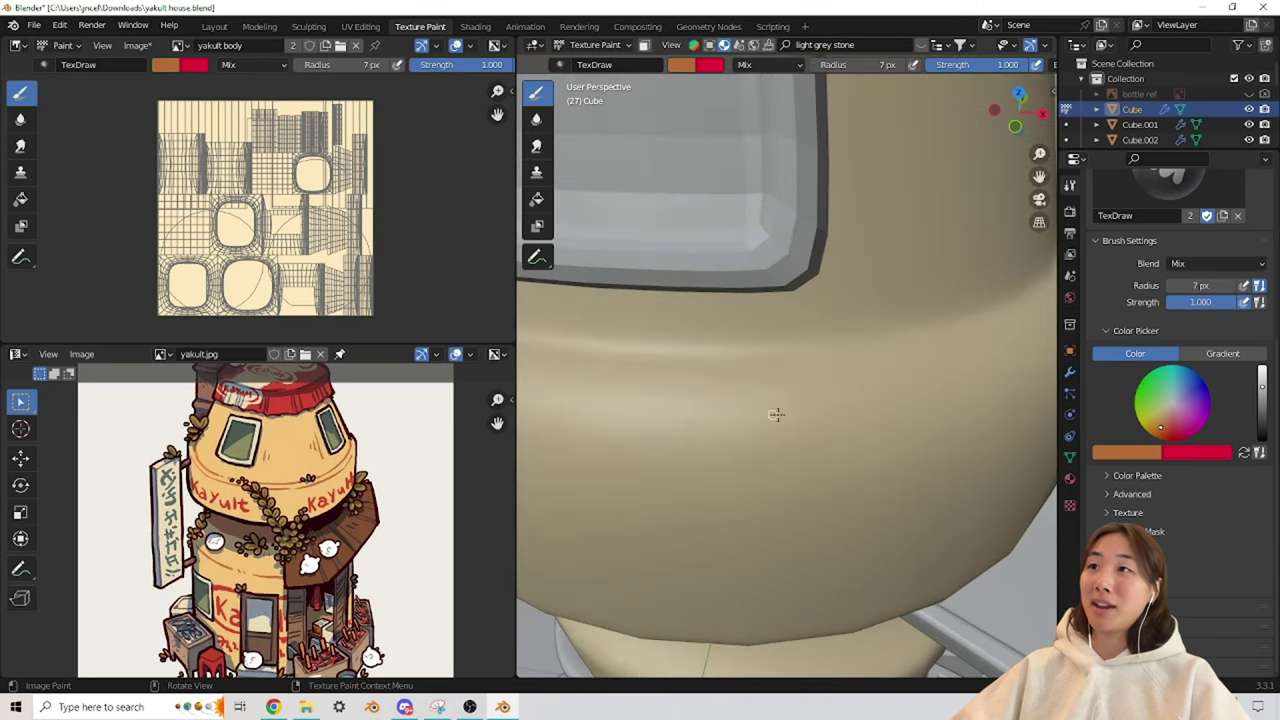
pyautogui.scroll(-4, 815, 428)
pyautogui.moveTo(815, 428); pyautogui.dragTo(617, 390, button='middle')
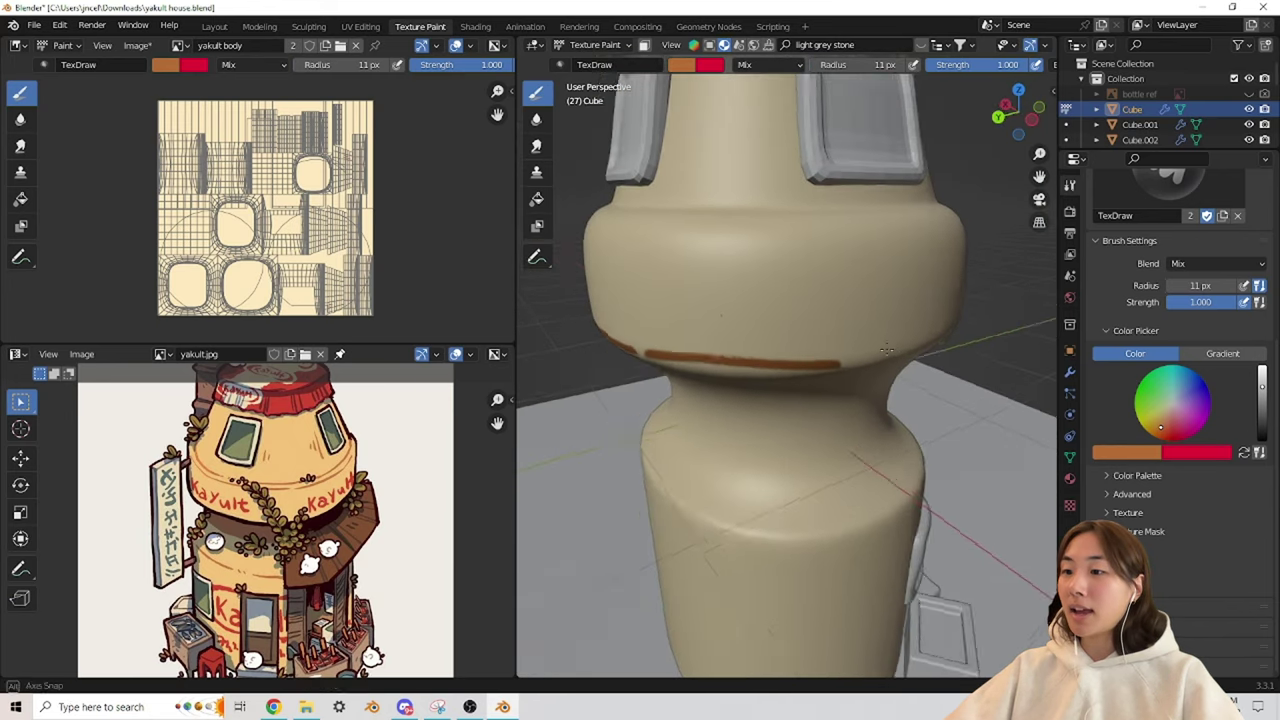
# Step: Orbit around the bottle to check the brown strokes and shading from both sides
pyautogui.moveTo(617, 472)
pyautogui.mouseDown(button='middle')
pyautogui.moveTo(705, 449)
pyautogui.moveTo(758, 387)
pyautogui.mouseUp(button='middle')
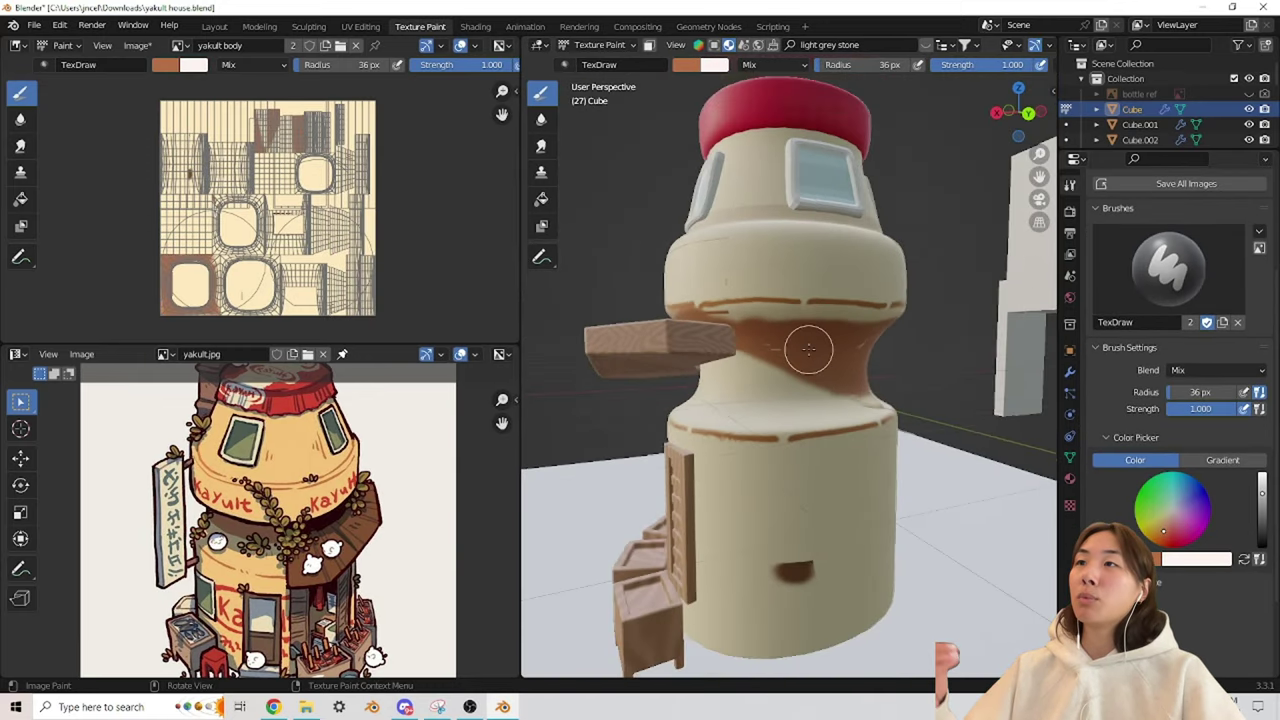
pyautogui.moveTo(808, 348); pyautogui.dragTo(874, 278, button='middle')
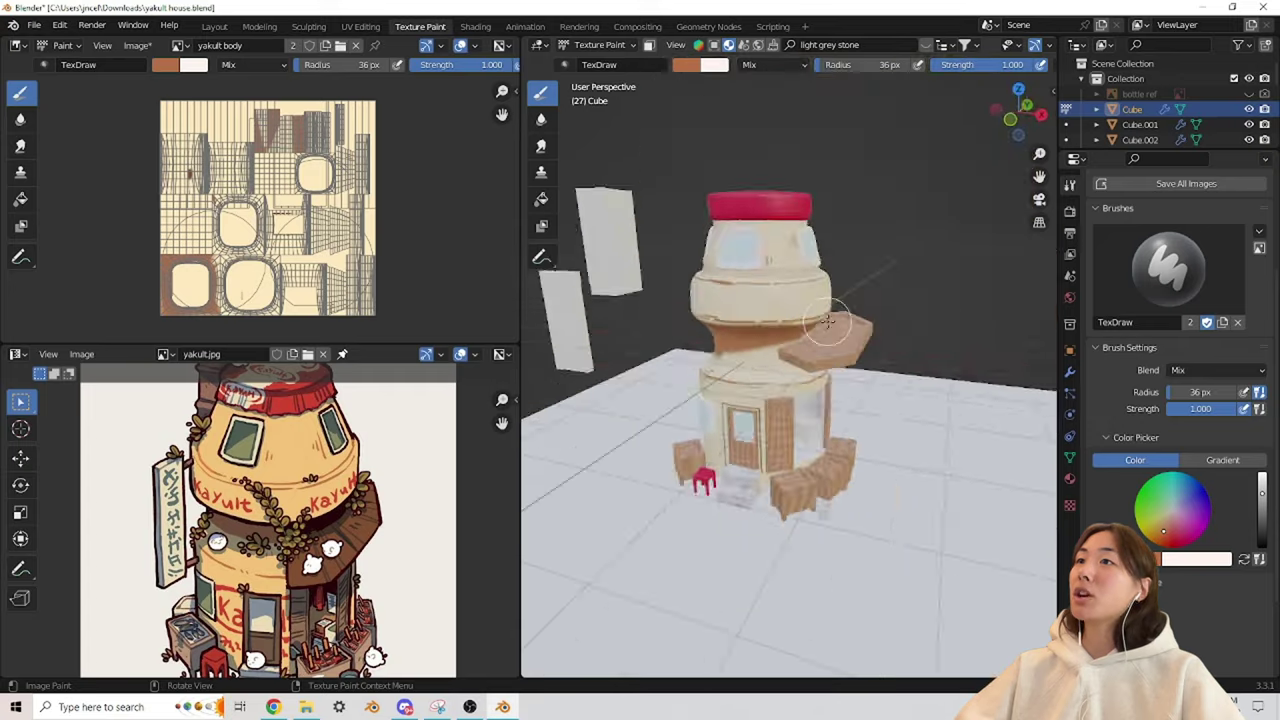
pyautogui.moveTo(830, 320); pyautogui.dragTo(686, 300, button='middle')
pyautogui.scroll(5, 686, 300)
pyautogui.scroll(-6, 686, 300)
pyautogui.scroll(3, 779, 250)
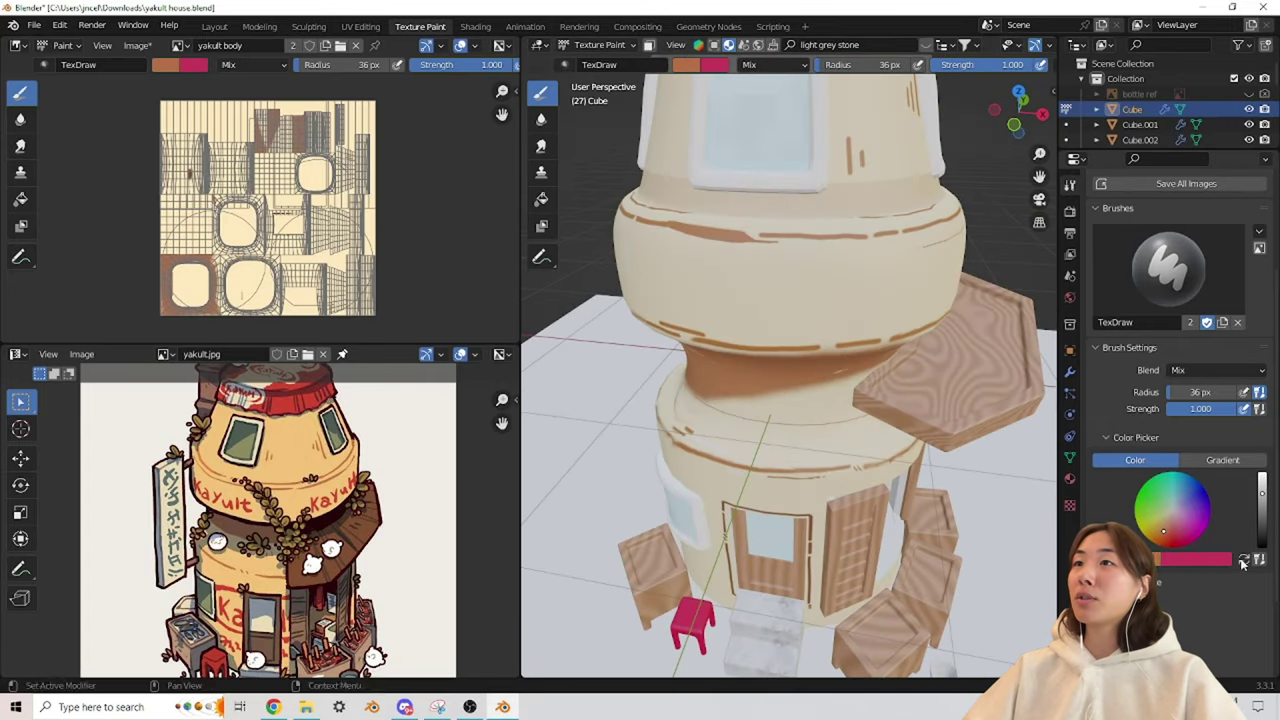
pyautogui.scroll(-4, 790, 370)
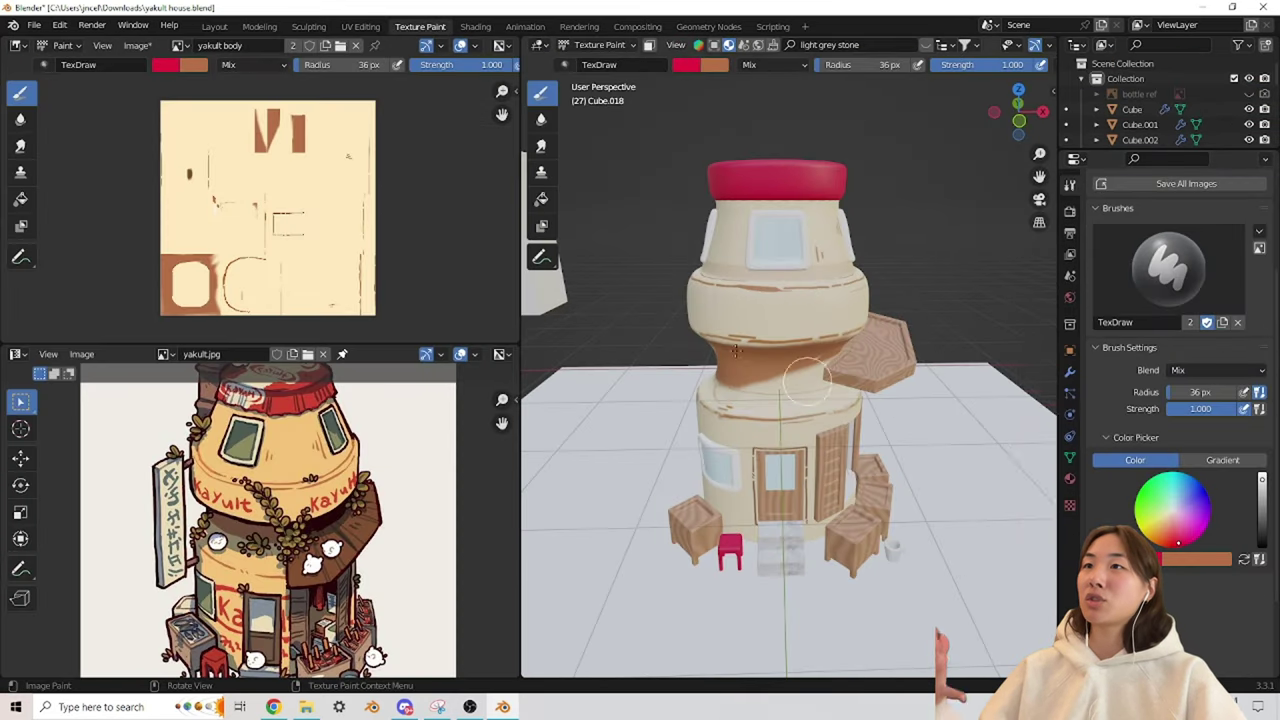
# Step: Paint the closing red curve around the Yakult lettering on the bottle
pyautogui.scroll(3, 722, 322)
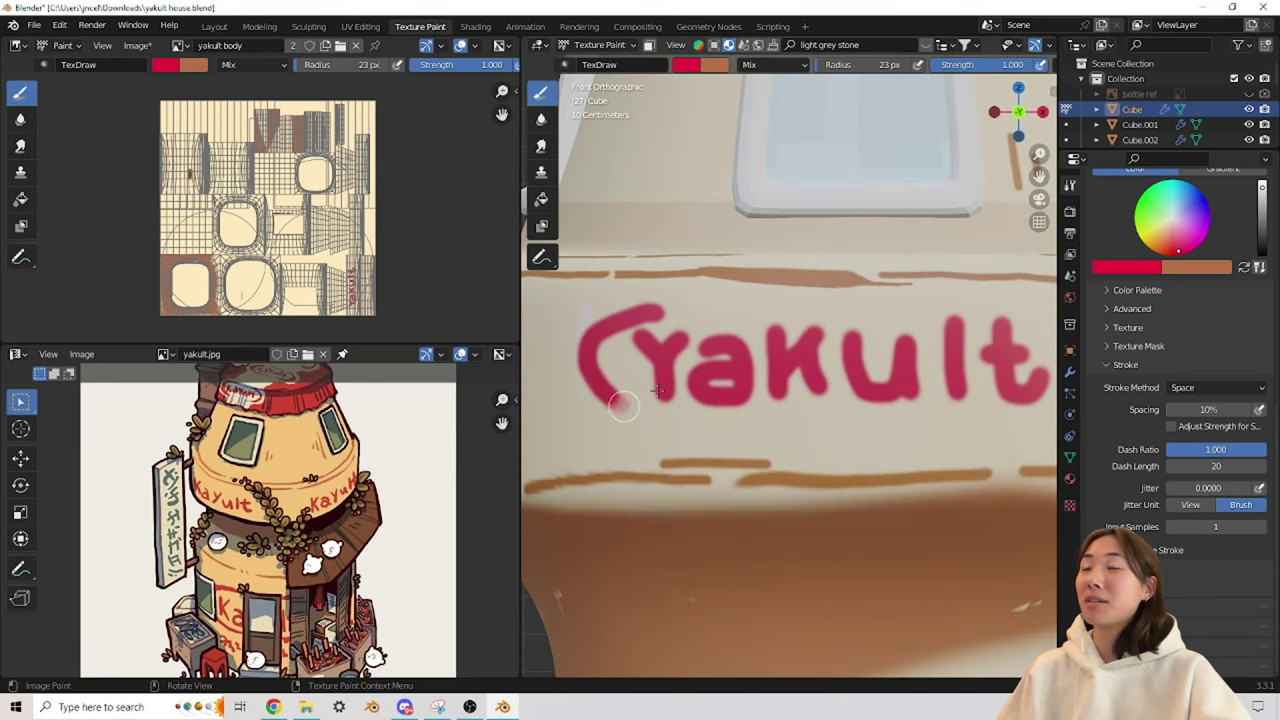
pyautogui.moveTo(770, 322); pyautogui.dragTo(803, 427)
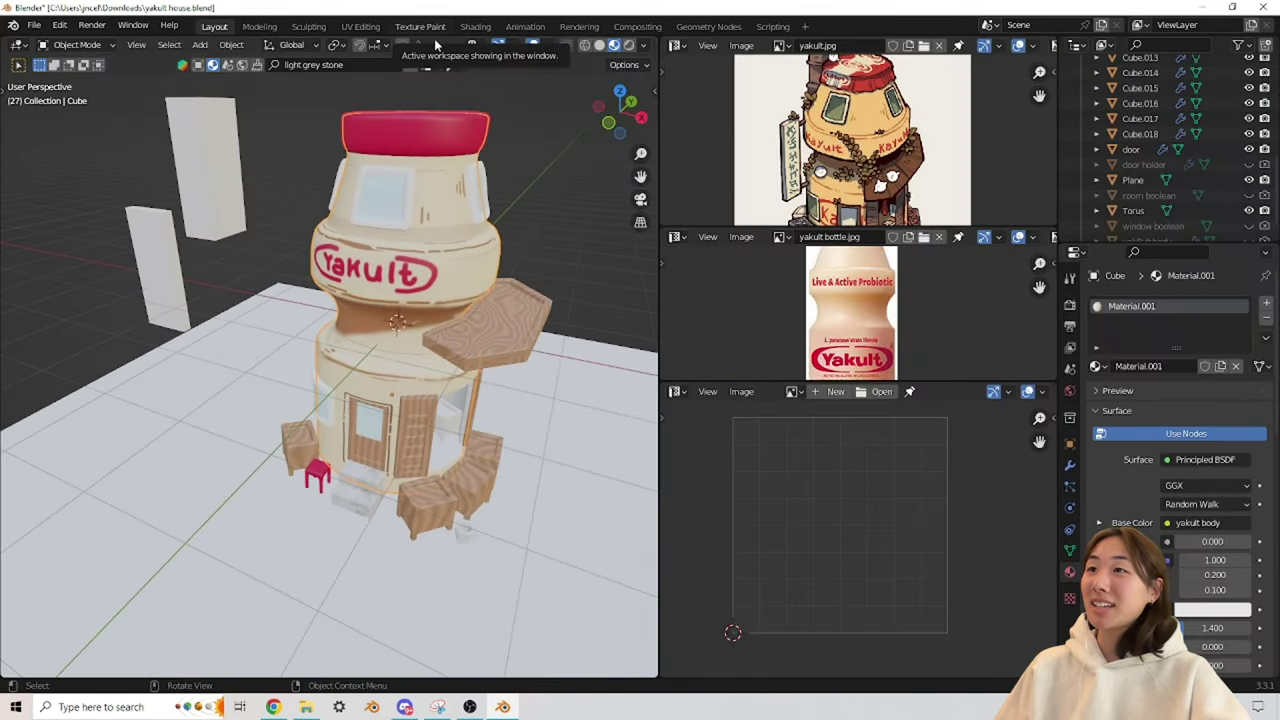
pyautogui.click(420, 26)
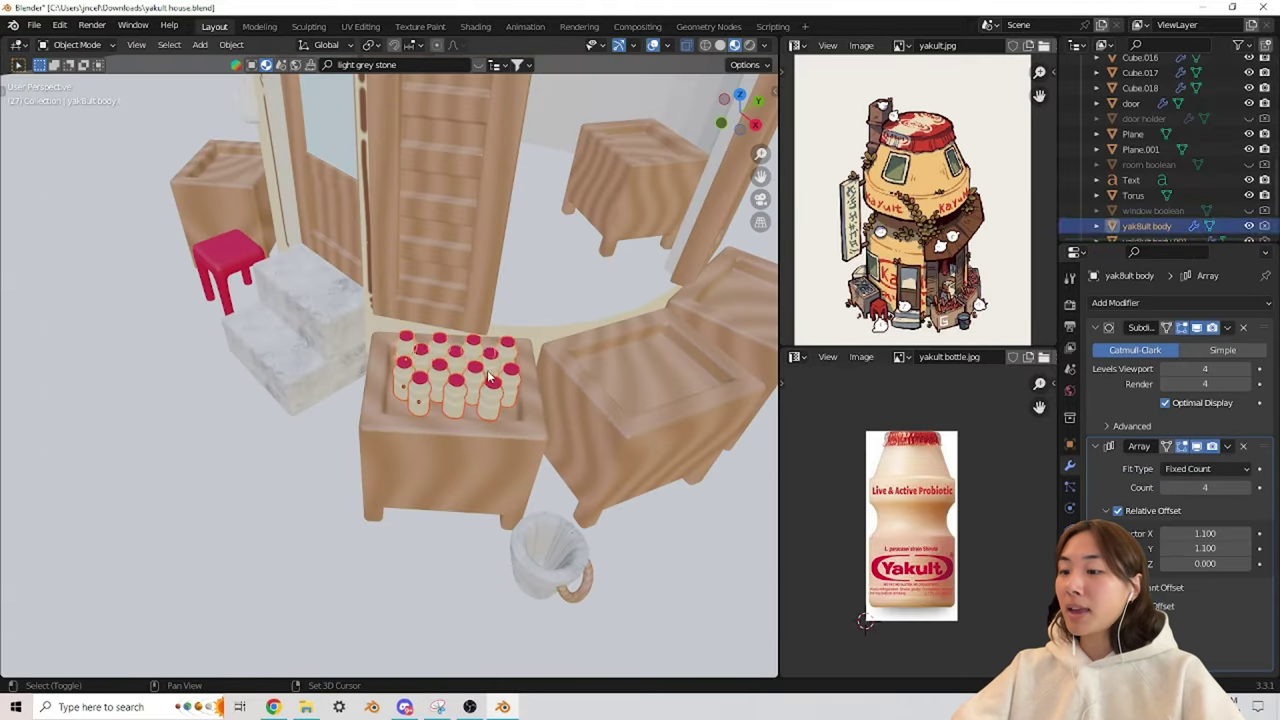
# Step: Move the crates into a new 'yakult boxes' collection and browse crate materials
pyautogui.click(527, 446)
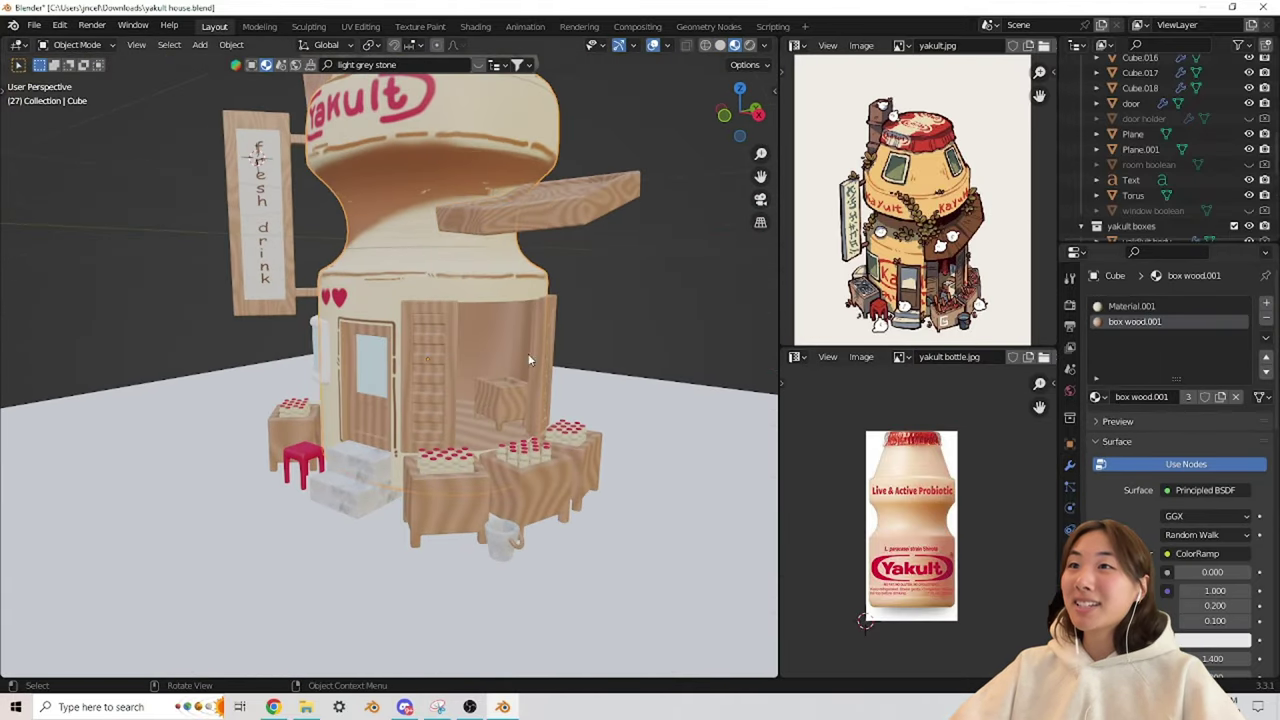
pyautogui.click(1097, 366)
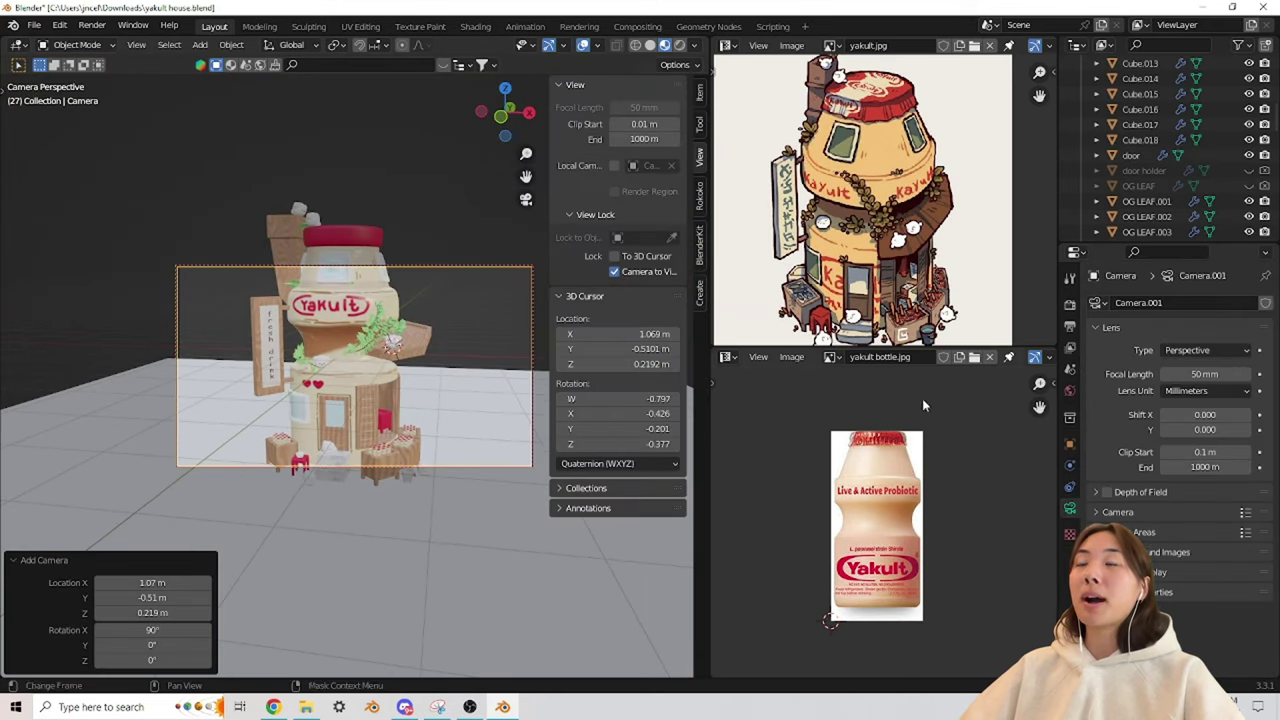
# Step: Set the output resolution height to 2048 px
pyautogui.write('2048')
pyautogui.press('Return')
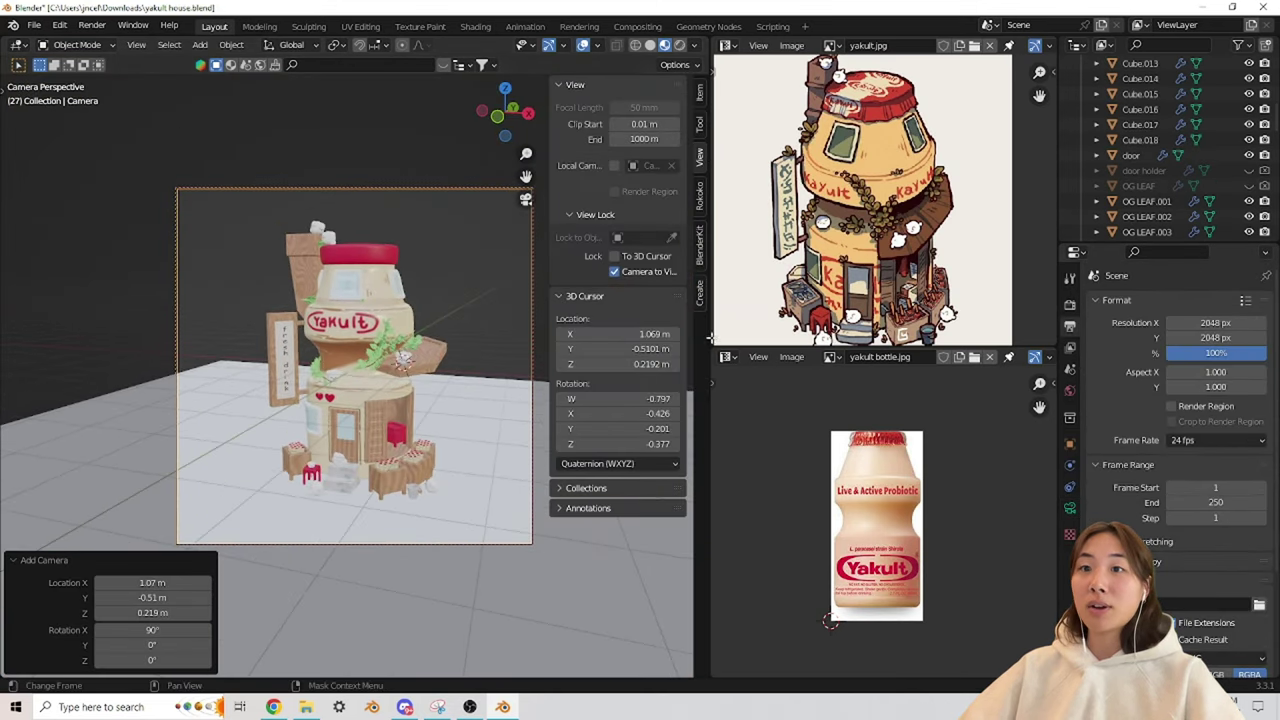
pyautogui.moveTo(705, 336); pyautogui.dragTo(890, 336)
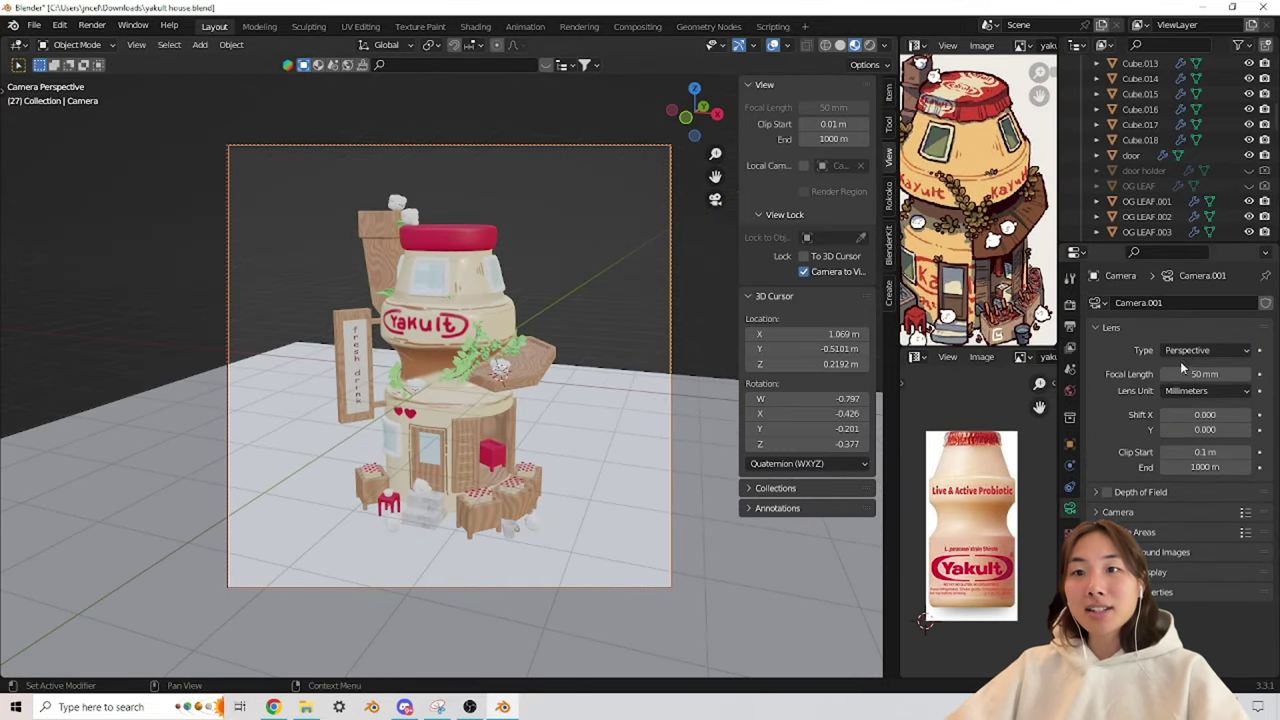
# Step: Set the camera lens type to Orthographic after comparing it against Perspective
pyautogui.click(1205, 350)
pyautogui.click(1188, 384)
pyautogui.click(1205, 350)
pyautogui.click(1185, 367)
pyautogui.click(1205, 350)
pyautogui.click(1188, 384)
pyautogui.click(1205, 350)
pyautogui.click(1185, 367)
pyautogui.click(1205, 350)
pyautogui.click(1188, 384)
pyautogui.click(1205, 350)
pyautogui.click(1188, 384)
pyautogui.click(1205, 350)
pyautogui.click(1185, 367)
pyautogui.click(1205, 350)
pyautogui.click(1188, 382)
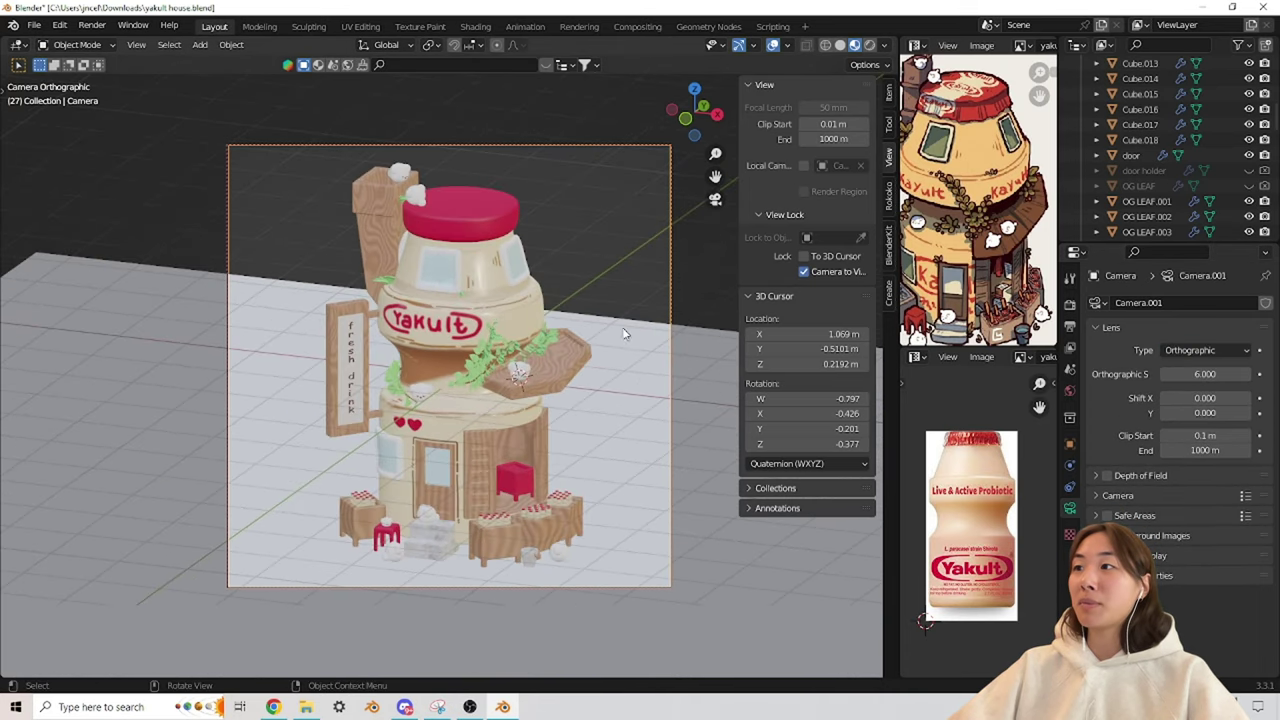
pyautogui.hotkey('ctrl', 'z')
pyautogui.hotkey('ctrl', 'shift', 'z')
# Step: Add a Sun light and raise it straight up above the bottle house
pyautogui.click(717, 200)
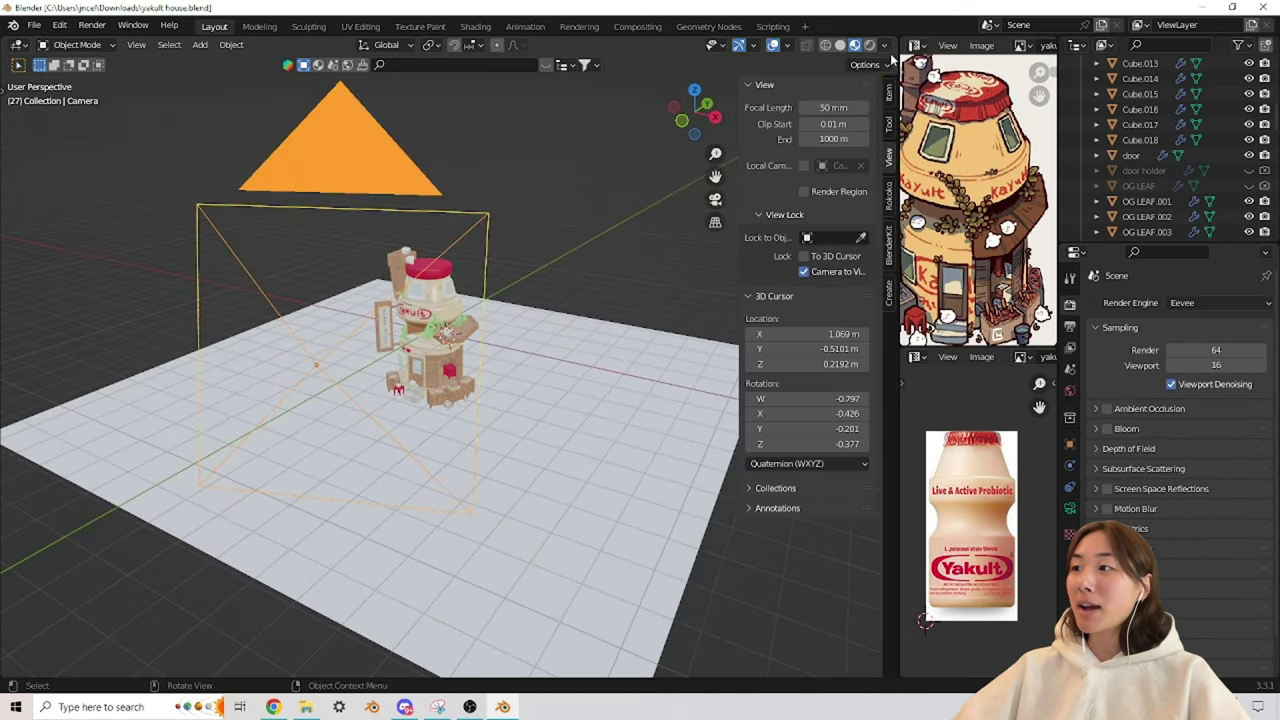
pyautogui.moveTo(884, 300); pyautogui.dragTo(822, 300)
pyautogui.hotkey('shift', 'a')
pyautogui.moveTo(519, 280)
pyautogui.click(655, 297)
pyautogui.press('g')
pyautogui.press('z')
pyautogui.click(494, 246)
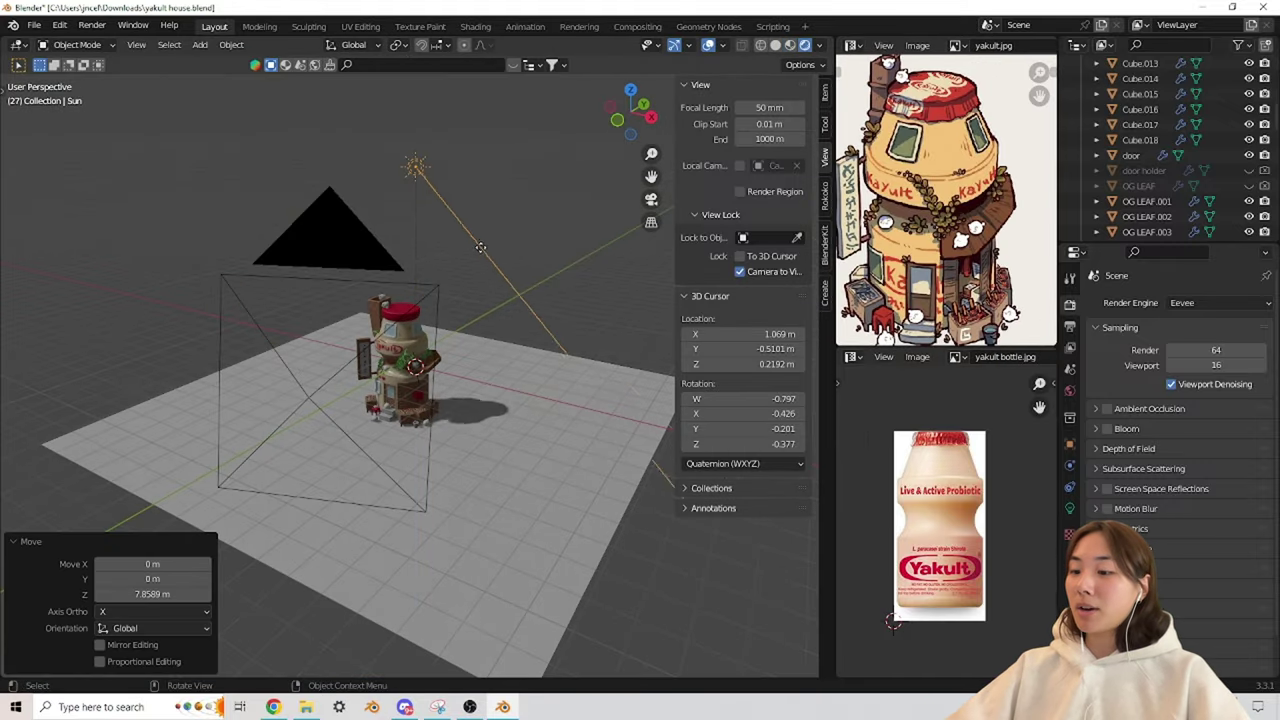
pyautogui.moveTo(494, 246); pyautogui.dragTo(440, 330, button='middle')
pyautogui.press('KP_0')
# Step: Give the sun light a warm orange tint
pyautogui.click(1070, 507)
pyautogui.scroll(5, 427, 291)
pyautogui.press('KP_0')
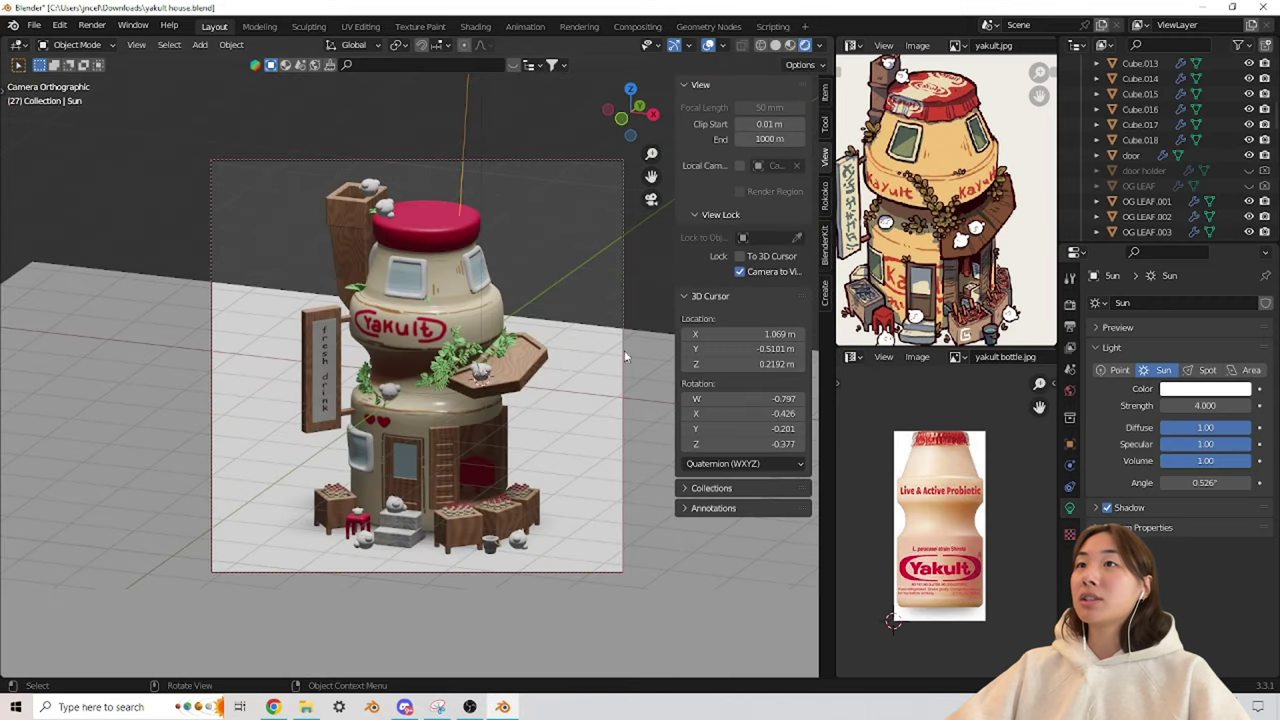
pyautogui.click(1205, 389)
pyautogui.click(1160, 256)
# Step: Add a point light, position it, and set its power to 1000 W
pyautogui.click(650, 197)
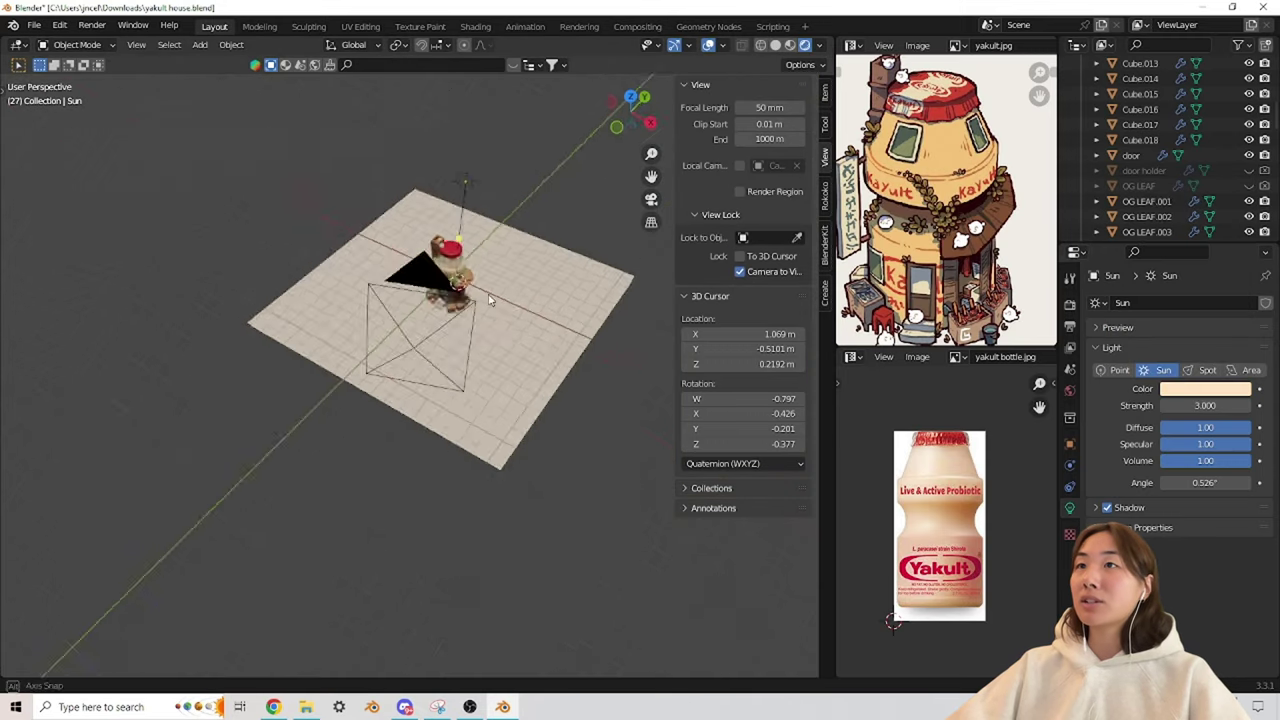
pyautogui.click(320, 445)
pyautogui.scroll(3, 443, 371)
pyautogui.hotkey('shift', 'a')
pyautogui.click(560, 371)
pyautogui.press('g')
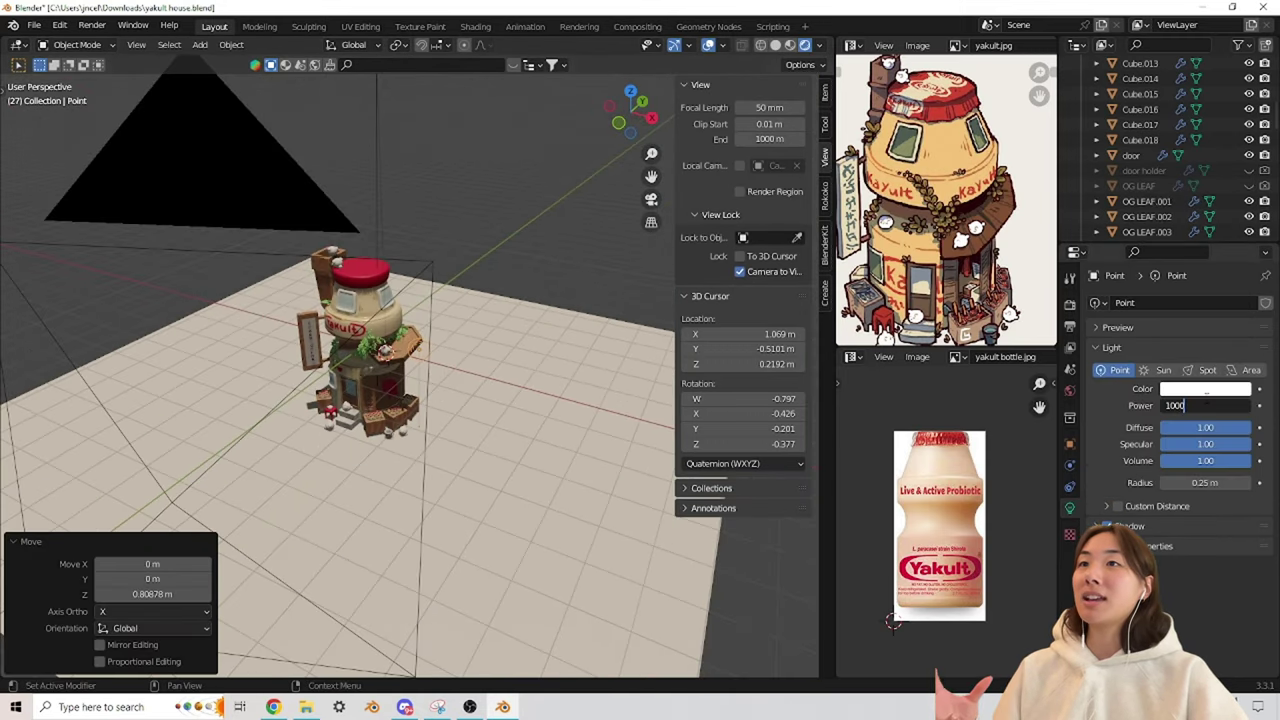
pyautogui.press('Return')
pyautogui.press('KP_0')
# Step: Duplicate the point light along Y and set the copy's power to 700 W
pyautogui.hotkey('shift', 'd')
pyautogui.press('y')
pyautogui.press('Return')
pyautogui.doubleClick(1190, 405)
pyautogui.write('700')
pyautogui.press('Return')
# Step: Duplicate another point light sideways along X and tint the first point light pink
pyautogui.hotkey('shift', 'd')
pyautogui.press('x')
pyautogui.click(1205, 388)
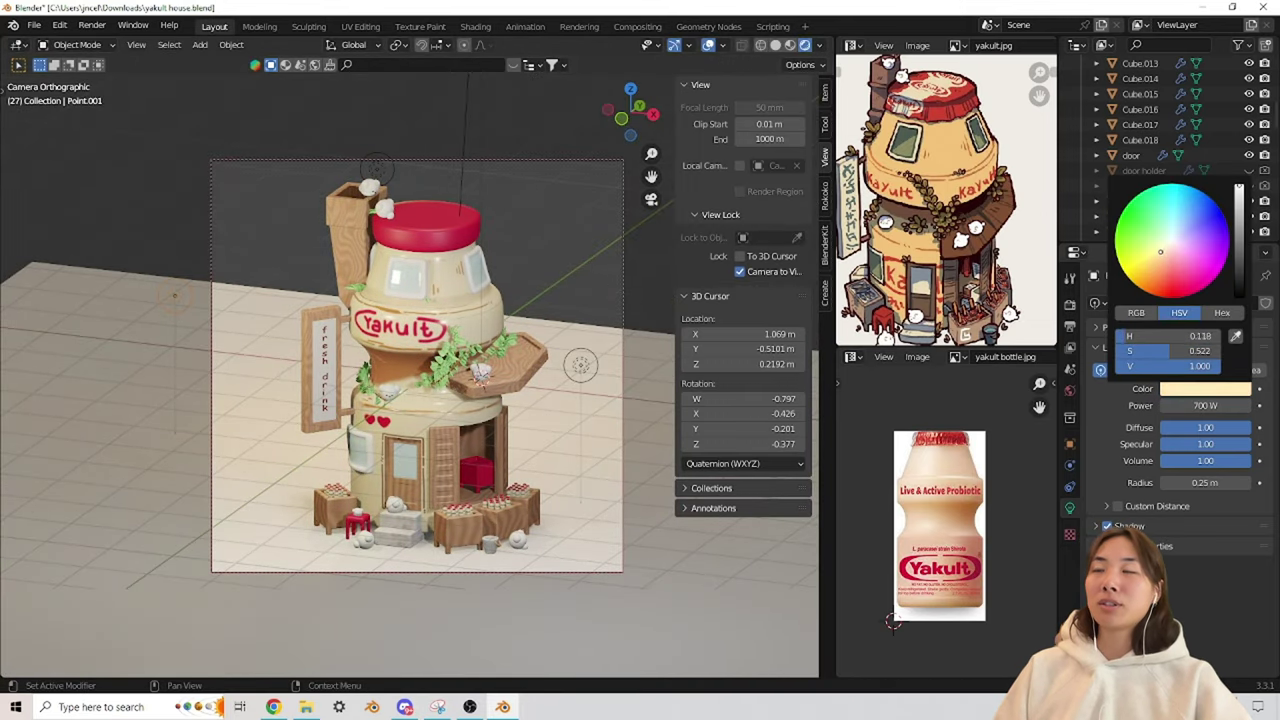
pyautogui.click(174, 296)
pyautogui.click(1205, 388)
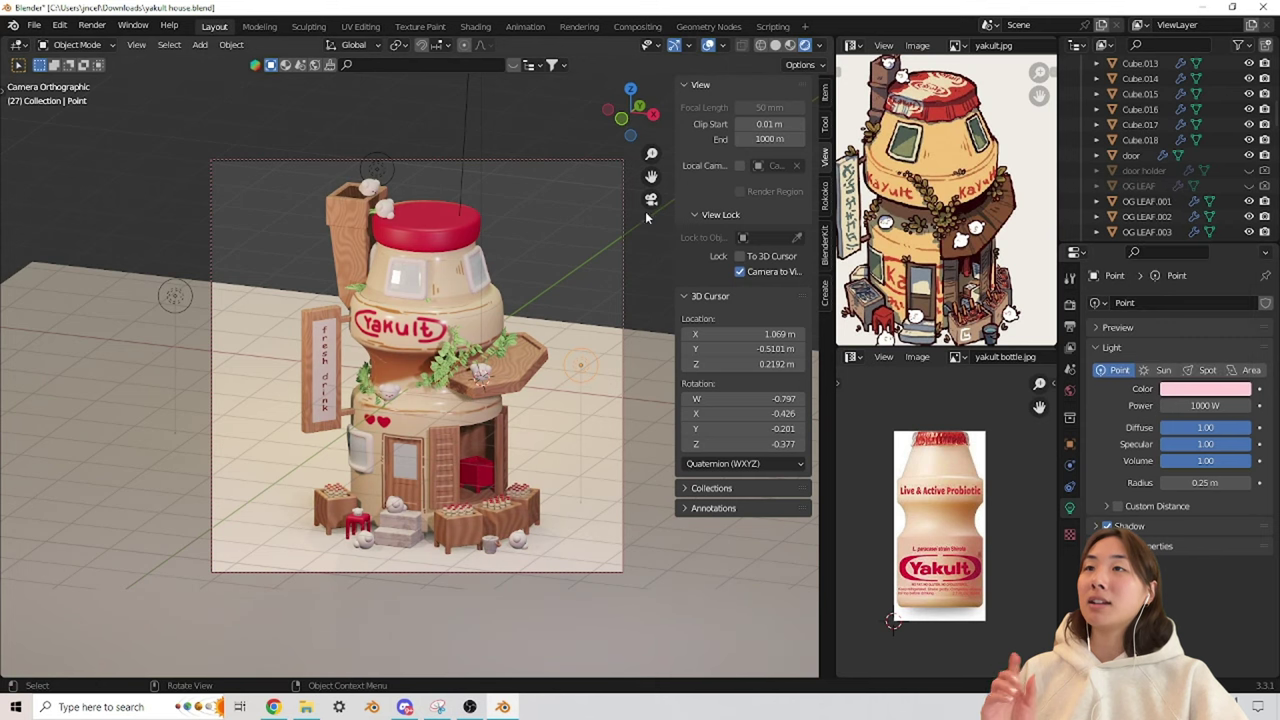
pyautogui.press('KP_0')
pyautogui.press('KP_0')
# Step: Set the World colour to white
pyautogui.click(1070, 417)
pyautogui.click(1212, 401)
pyautogui.moveTo(1170, 364); pyautogui.dragTo(1250, 364)
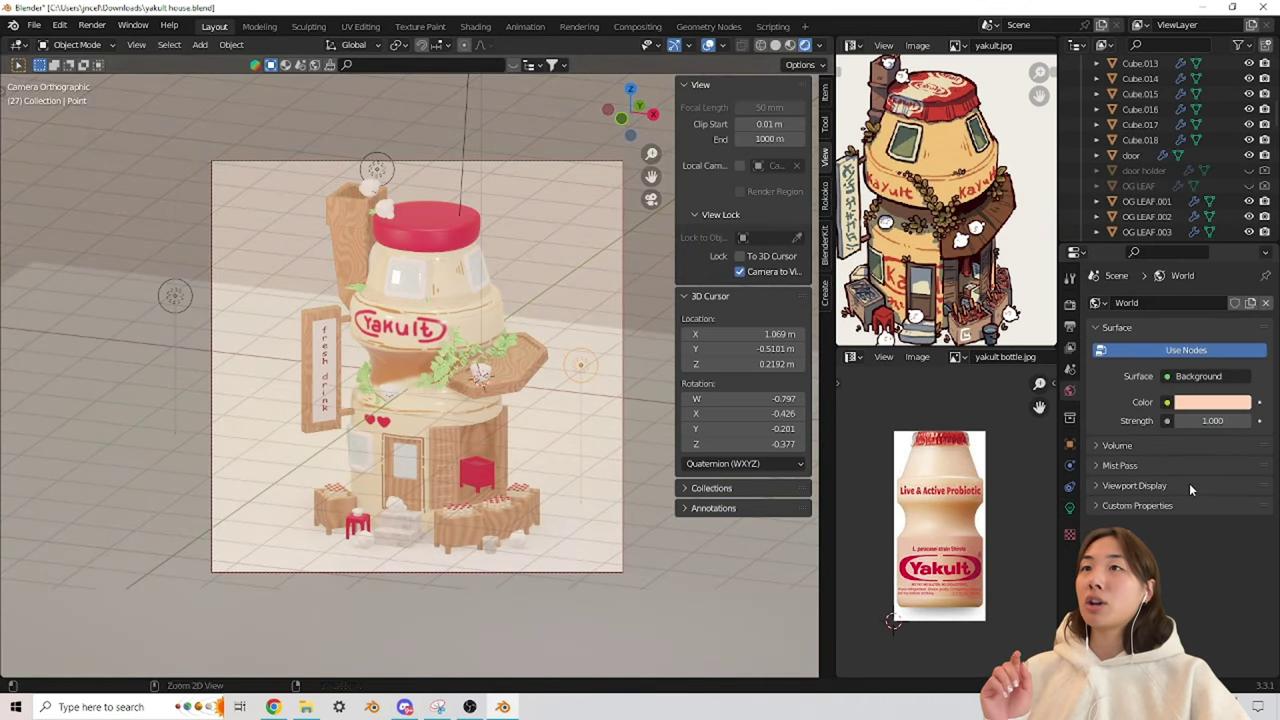
# Step: Orbit around the shop and switch to Rendered shading to see the warm-lit doorway
pyautogui.press('s')
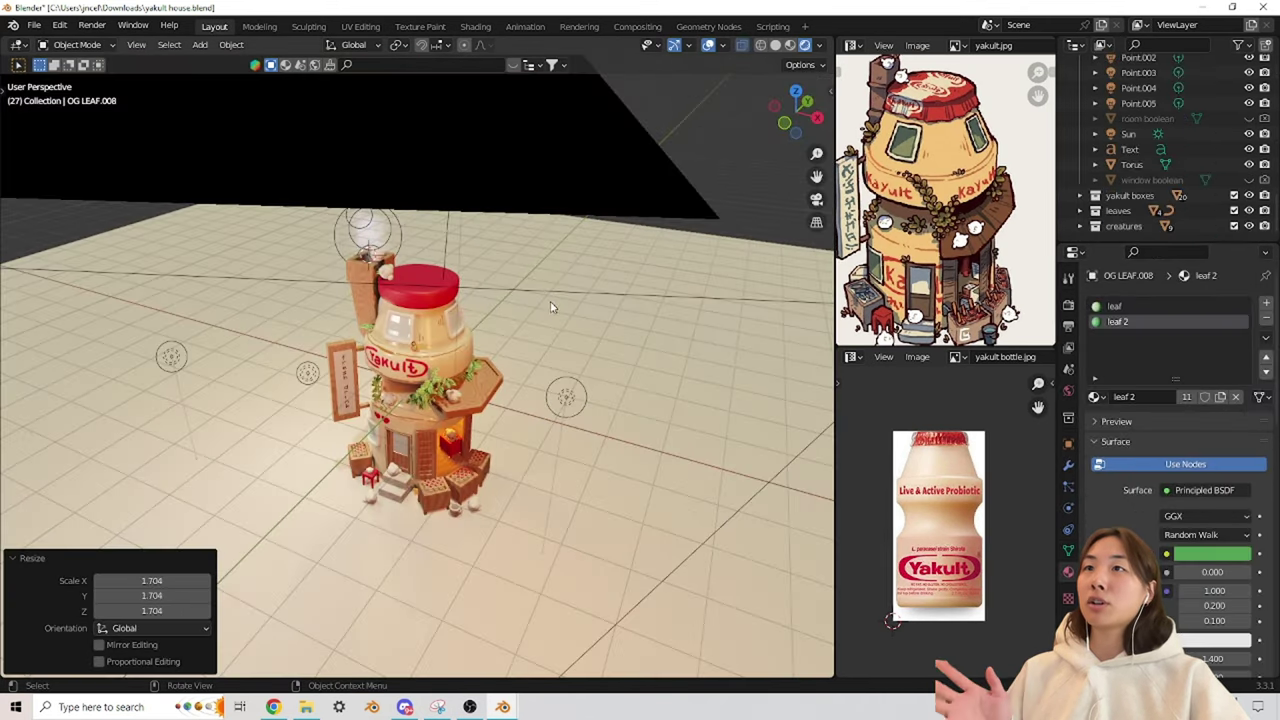
pyautogui.moveTo(549, 310)
pyautogui.mouseDown(button='middle')
pyautogui.moveTo(557, 360)
pyautogui.moveTo(537, 346)
pyautogui.moveTo(466, 354)
pyautogui.moveTo(751, 266)
pyautogui.moveTo(654, 323)
pyautogui.moveTo(444, 366)
pyautogui.moveTo(446, 336)
pyautogui.mouseUp(button='middle')
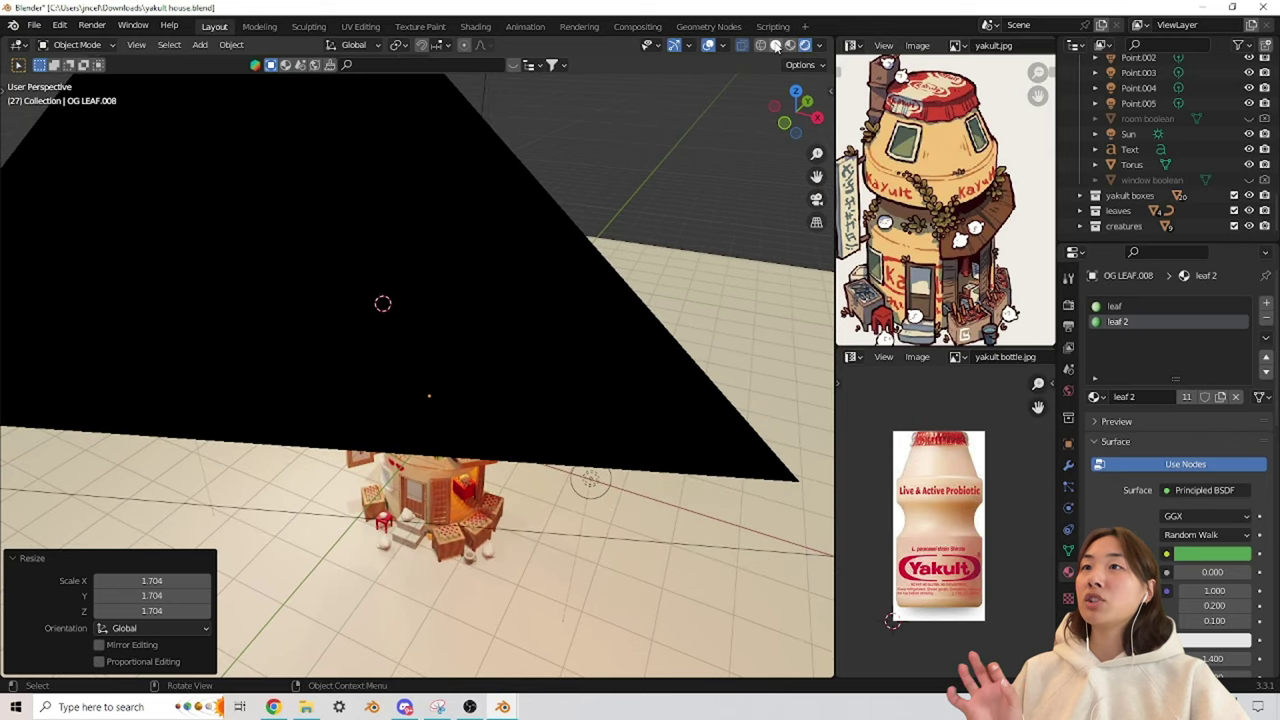
pyautogui.click(776, 47)
pyautogui.scroll(4, 654, 323)
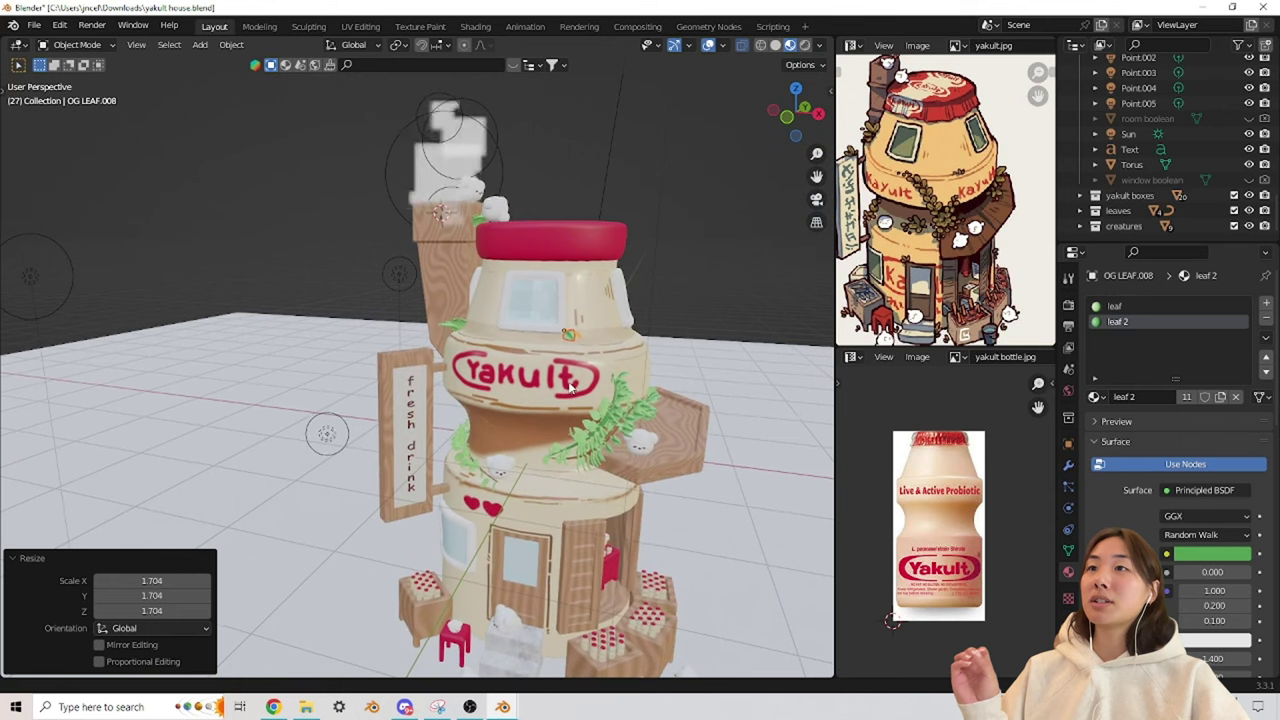
pyautogui.moveTo(568, 383); pyautogui.dragTo(652, 251, button='middle')
pyautogui.click(805, 46)
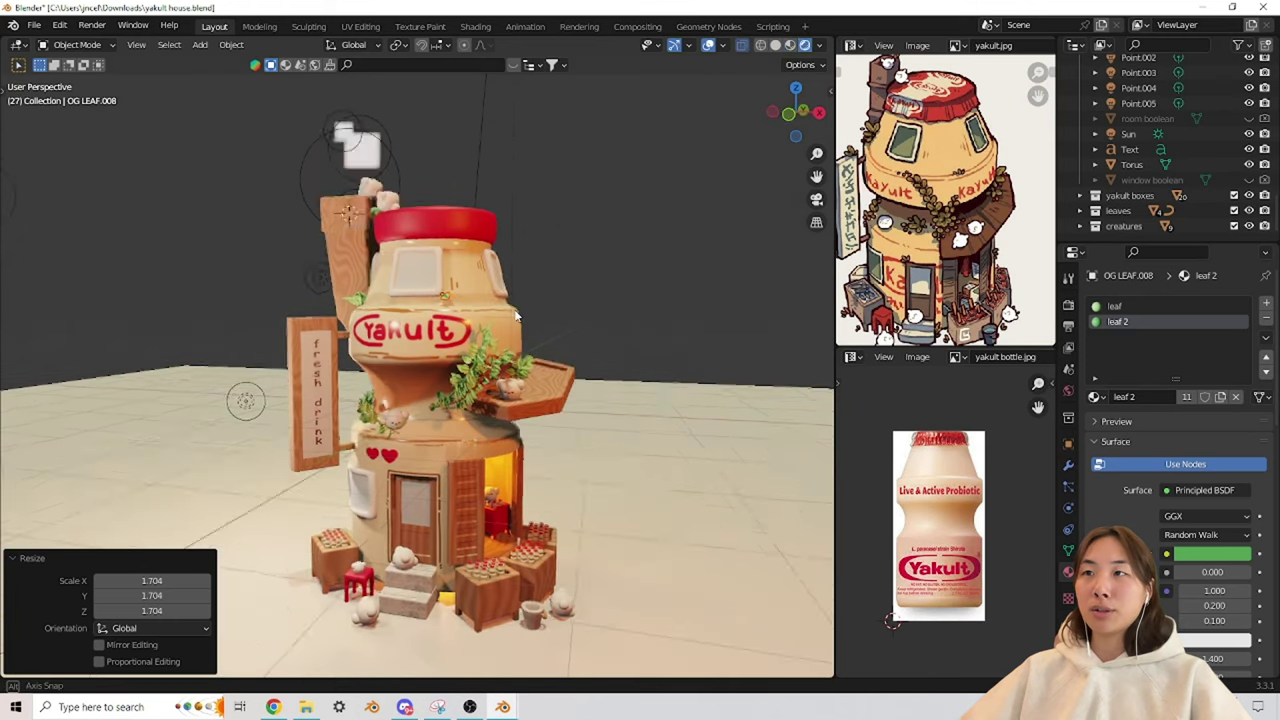